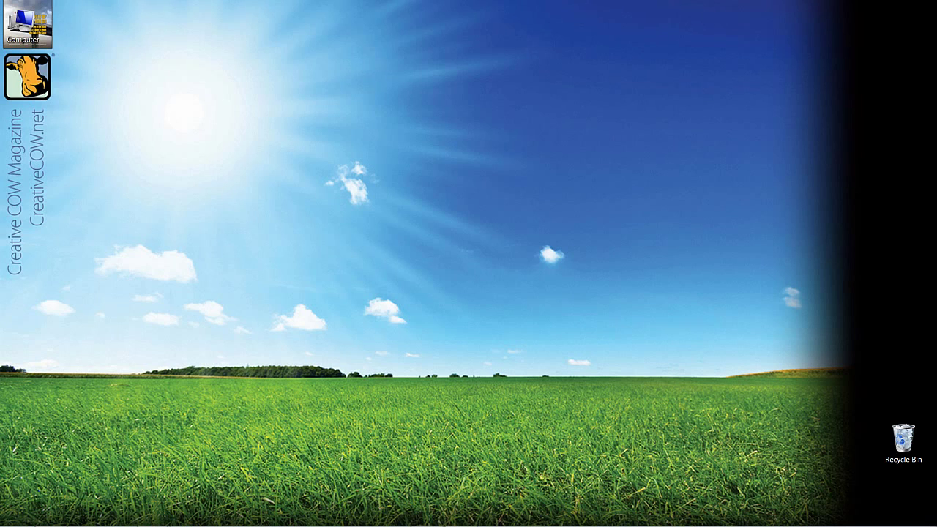
Switch to Avid Symphony and open the gphx bin and the Motocross bin under Other Bins
key(alt+Tab)
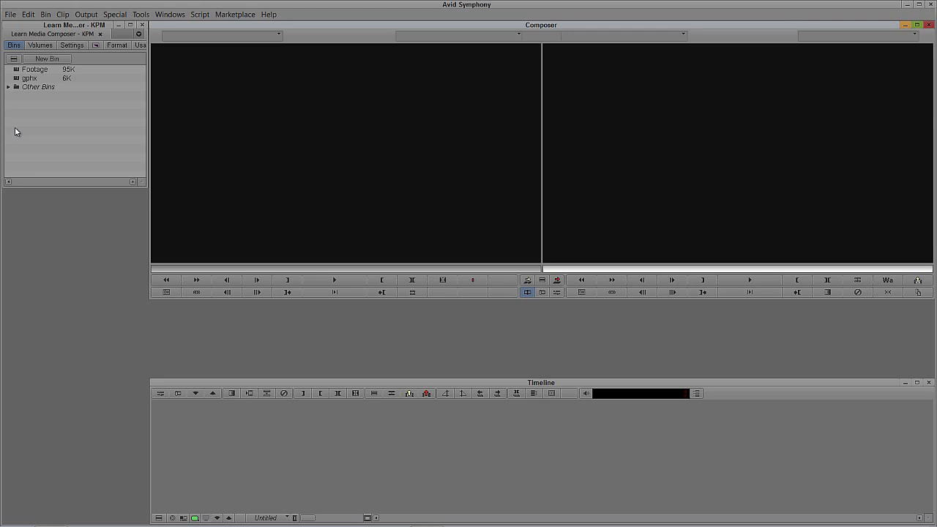
double_click(26, 78)
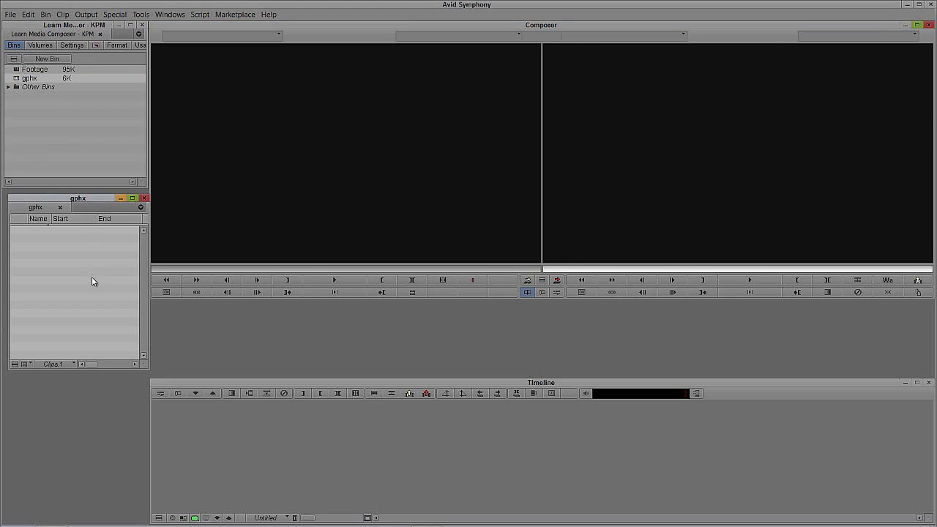
click(45, 141)
click(9, 86)
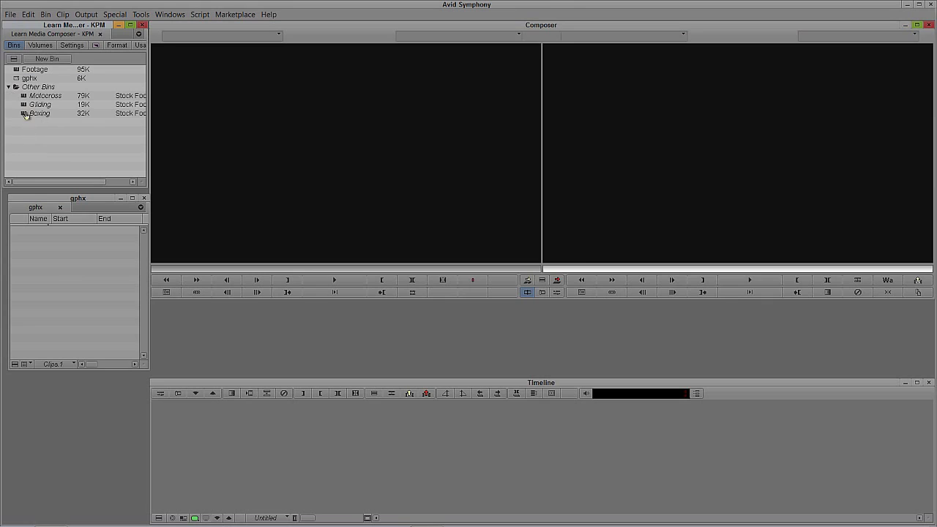
double_click(24, 96)
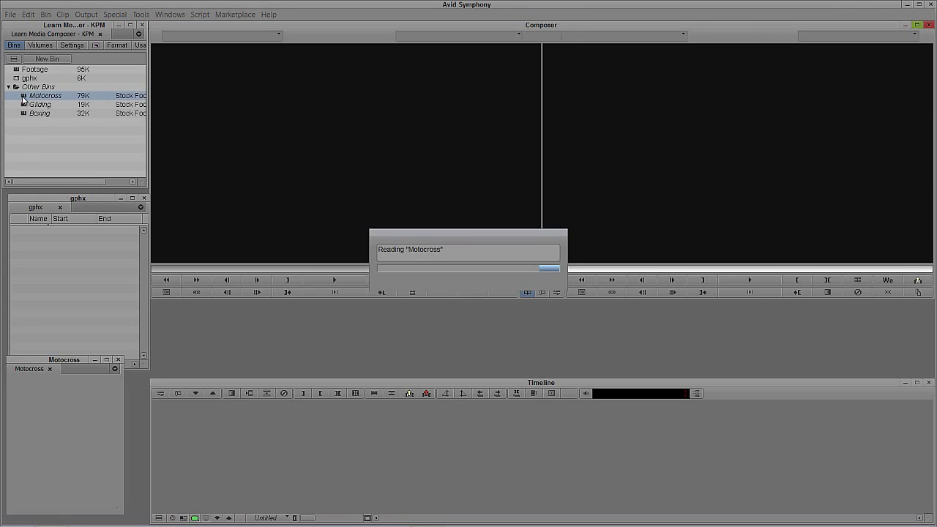
Load 000956_VTXHD.mov as the source clip and edit it into a new sequence stored in the gphx bin
drag(33, 433, 335, 193)
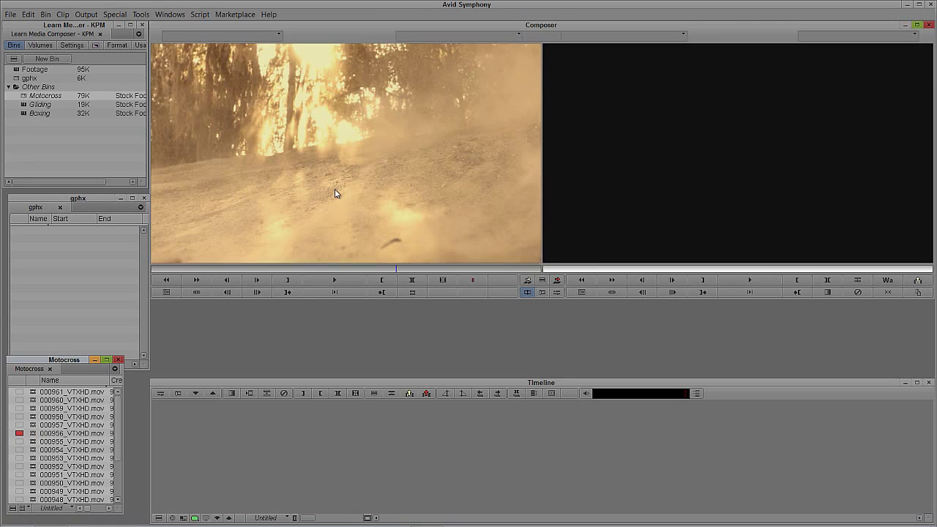
drag(185, 269, 347, 258)
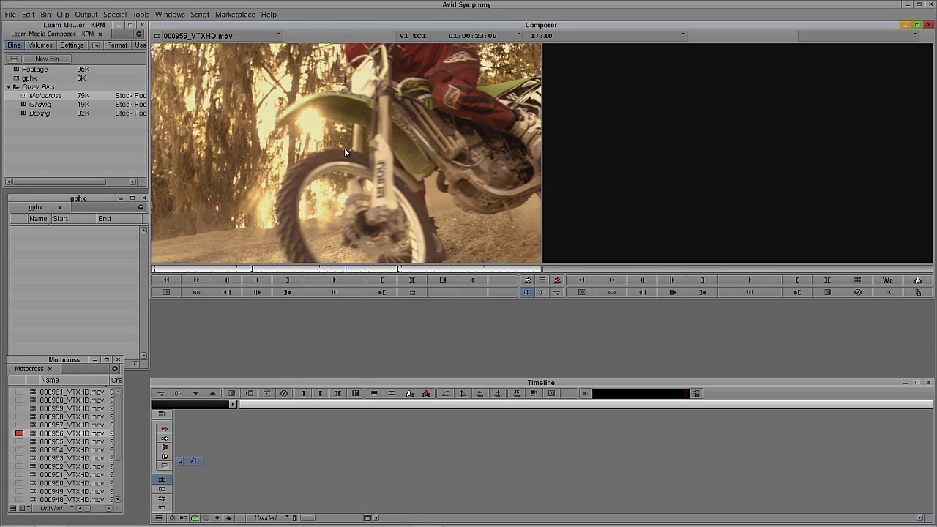
click(408, 148)
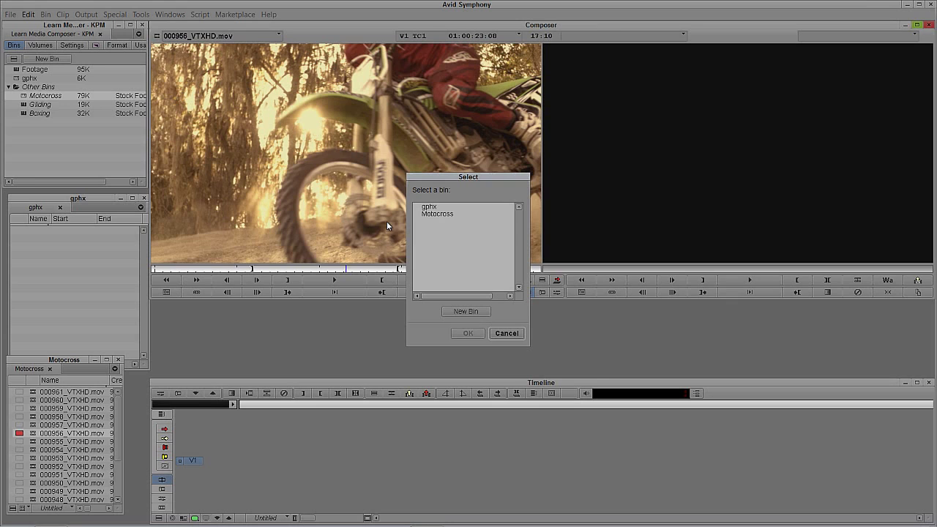
click(434, 208)
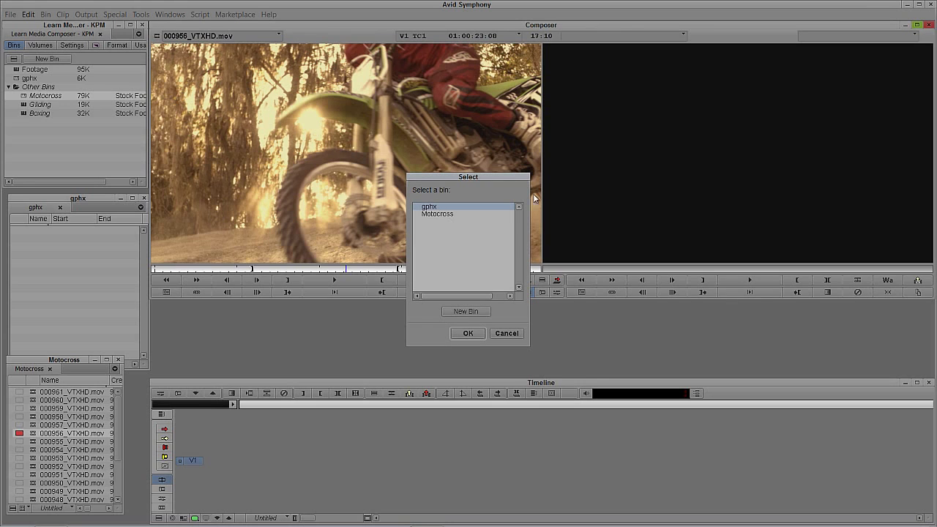
click(466, 334)
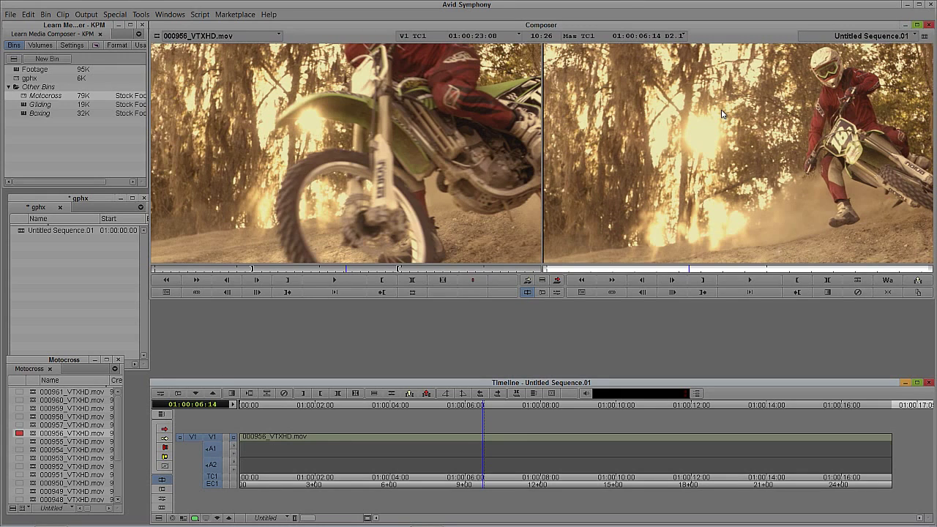
Apply the Color Effect from the Image category to the 000956_VTXHD.mov clip on V1
key(ctrl+8)
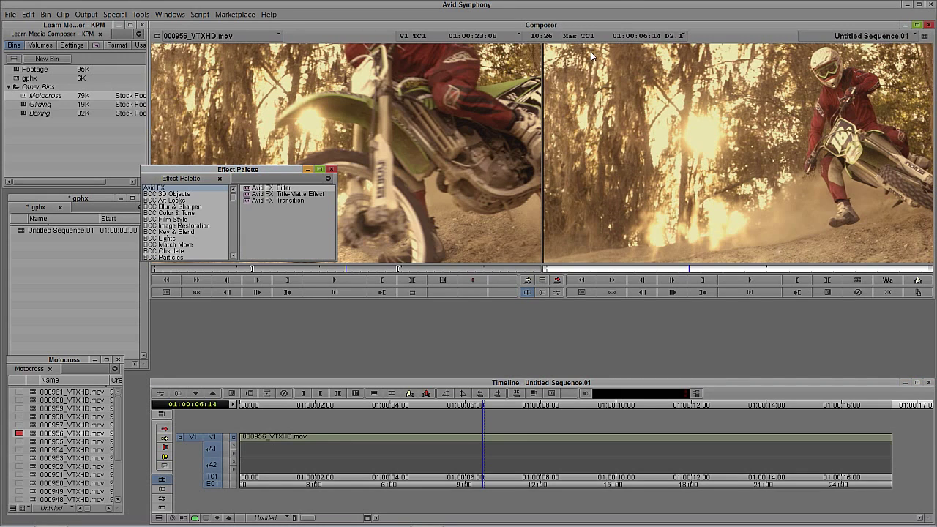
drag(243, 169, 208, 174)
click(147, 186)
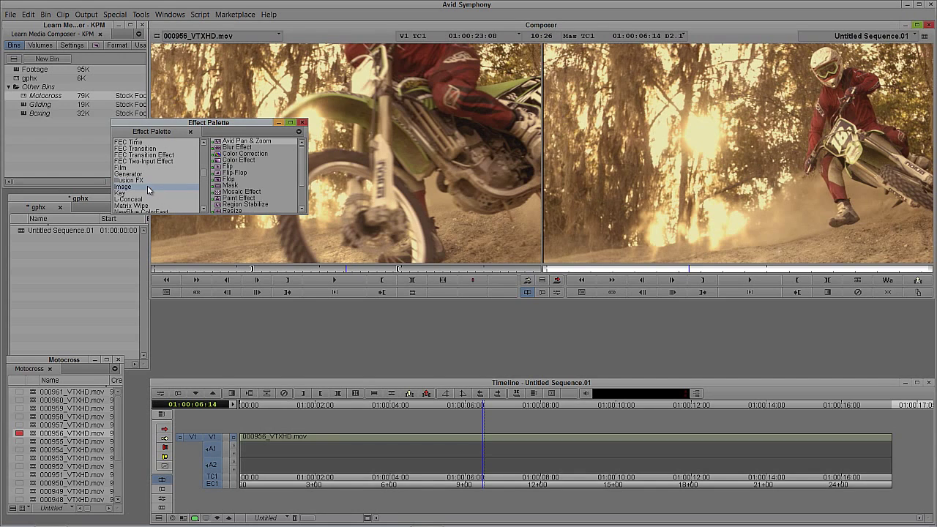
click(217, 161)
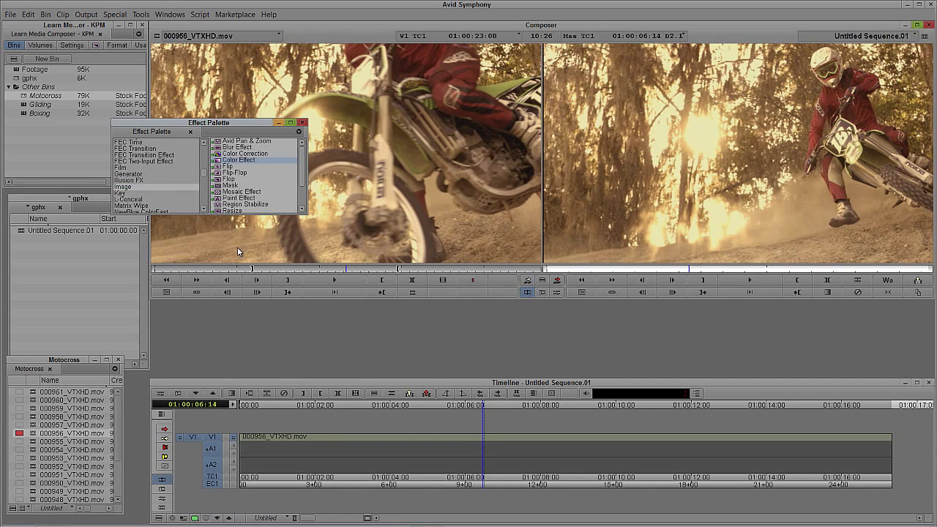
drag(221, 164, 504, 449)
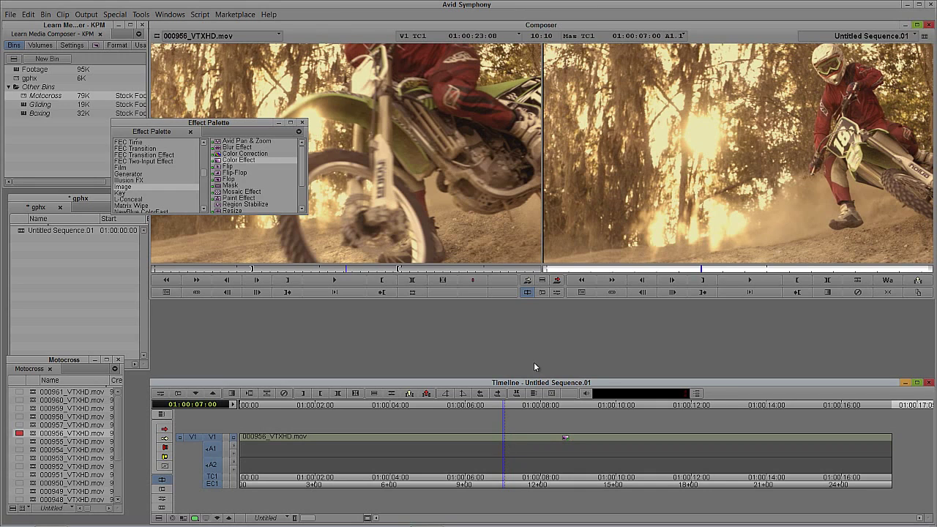
Turn the V1 clip black and white by setting the Color Effect's Chroma Adjust saturation to -100
click(556, 292)
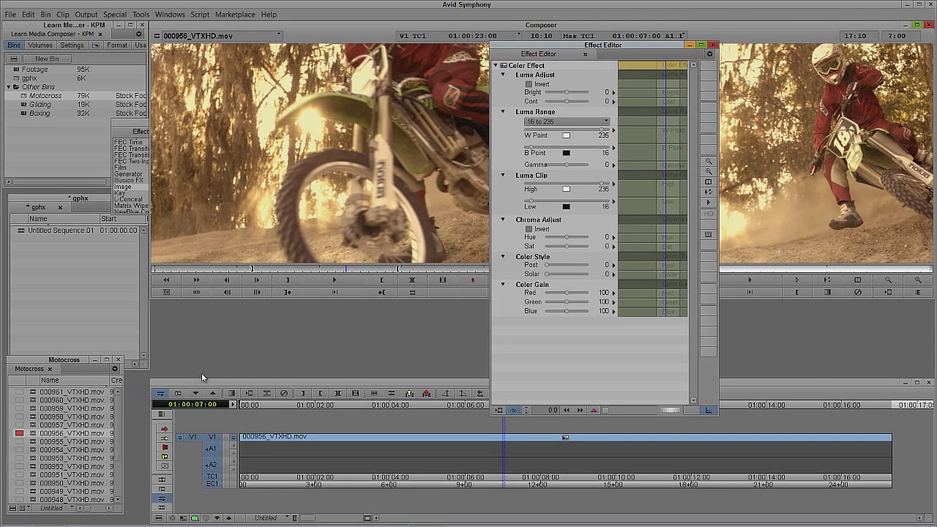
drag(610, 49, 136, 71)
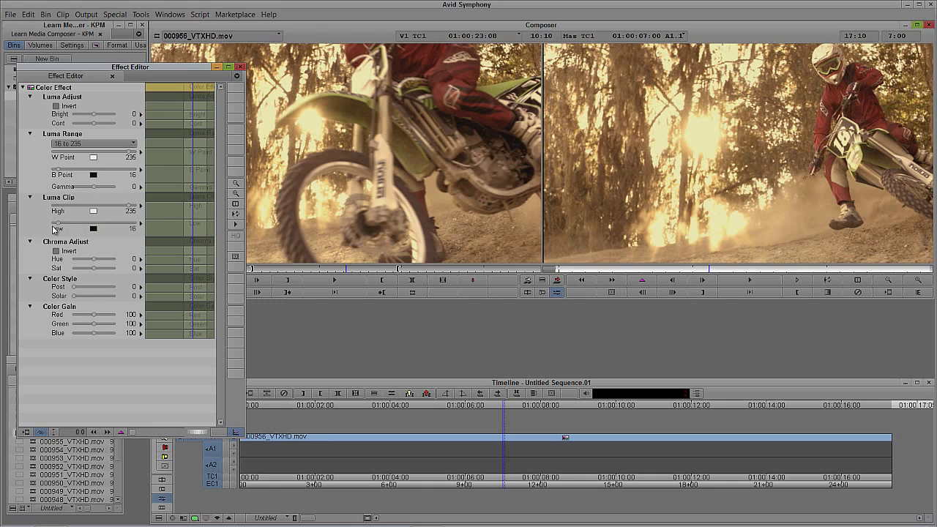
drag(93, 268, 32, 271)
drag(575, 271, 554, 240)
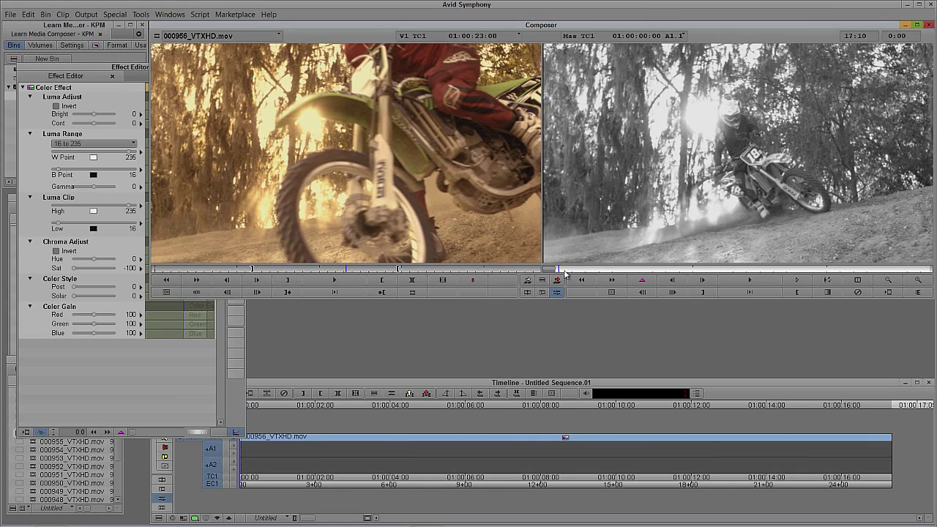
click(111, 76)
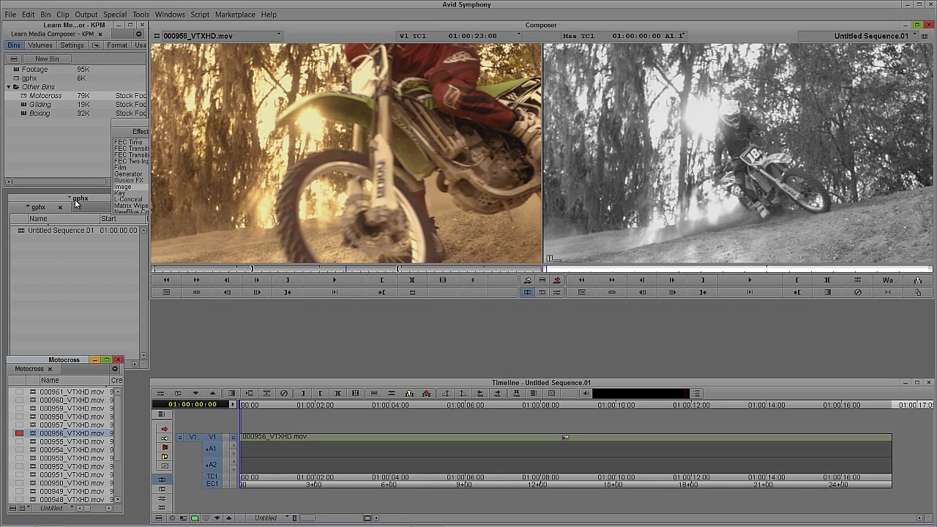
Create a new title in Title Tool with the video background turned off and a solid blue background colour
click(63, 14)
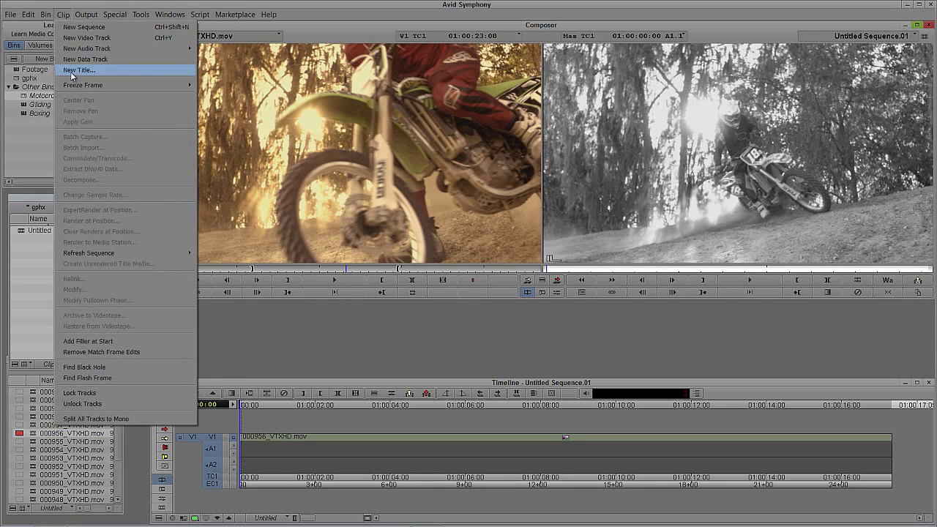
click(71, 71)
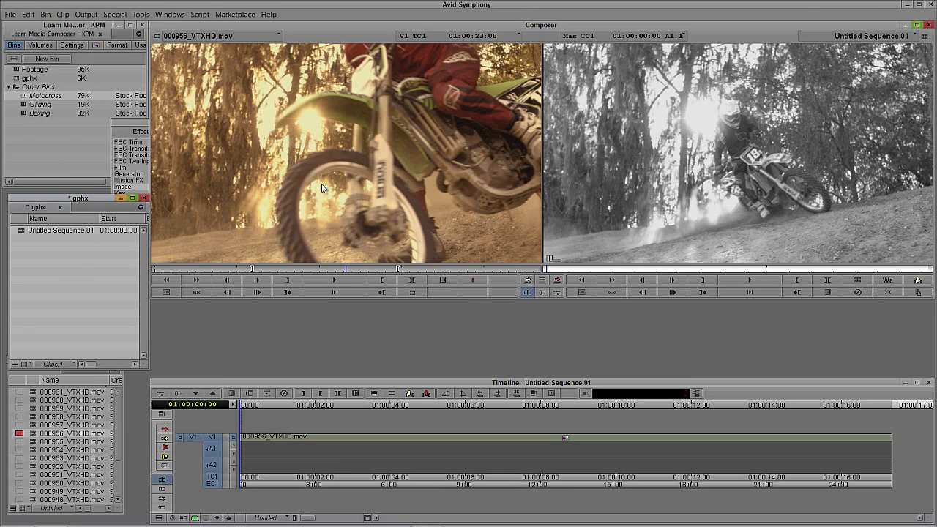
click(488, 286)
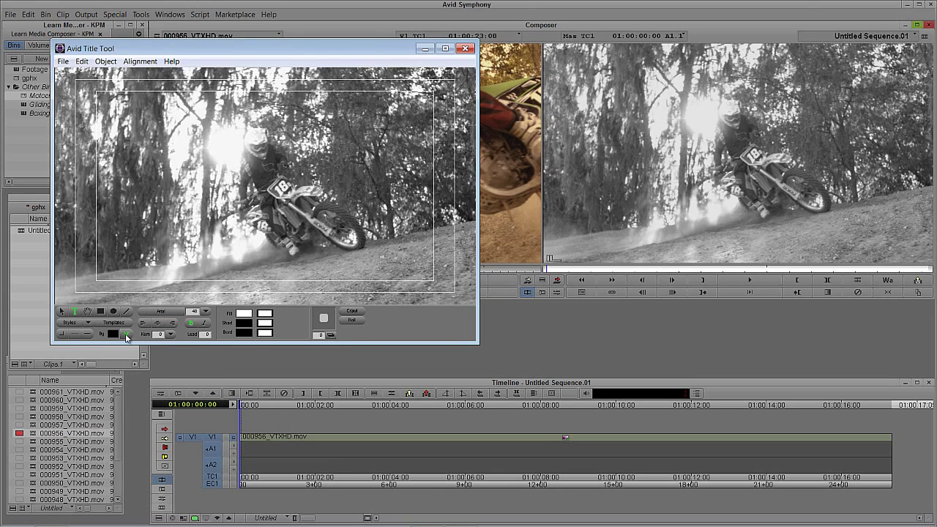
click(126, 333)
click(112, 334)
drag(195, 249, 196, 250)
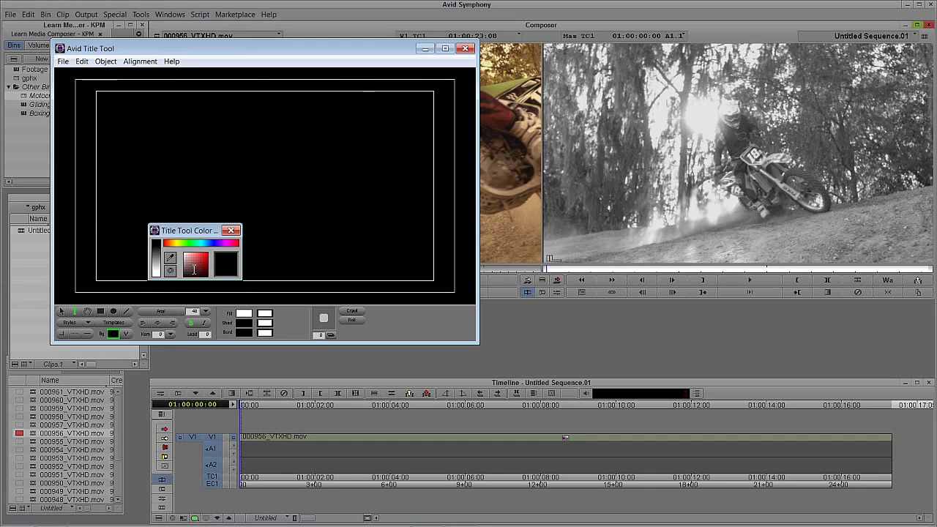
click(213, 243)
click(231, 231)
Close the title and save it as Blue in the gphx bin at DNxHD 60 MXF on DATADRIVE1
click(465, 48)
key(Return)
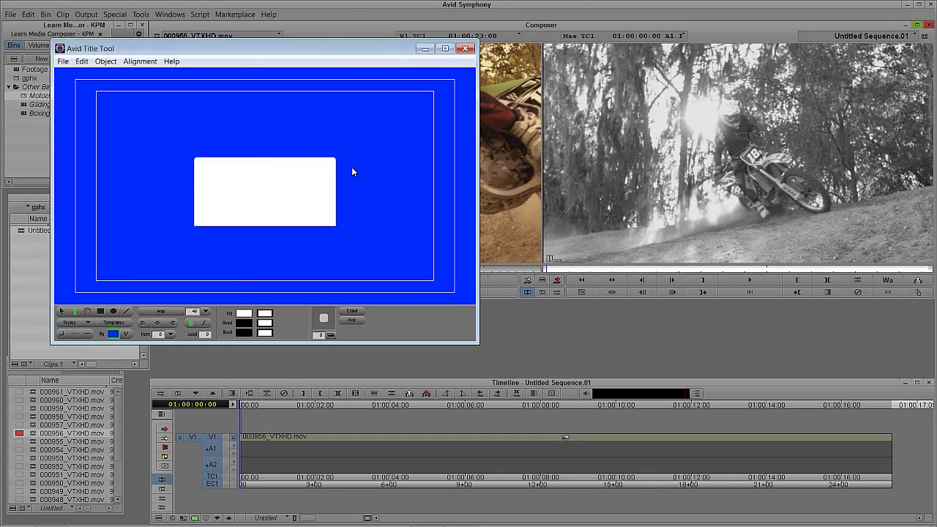
text(Blue)
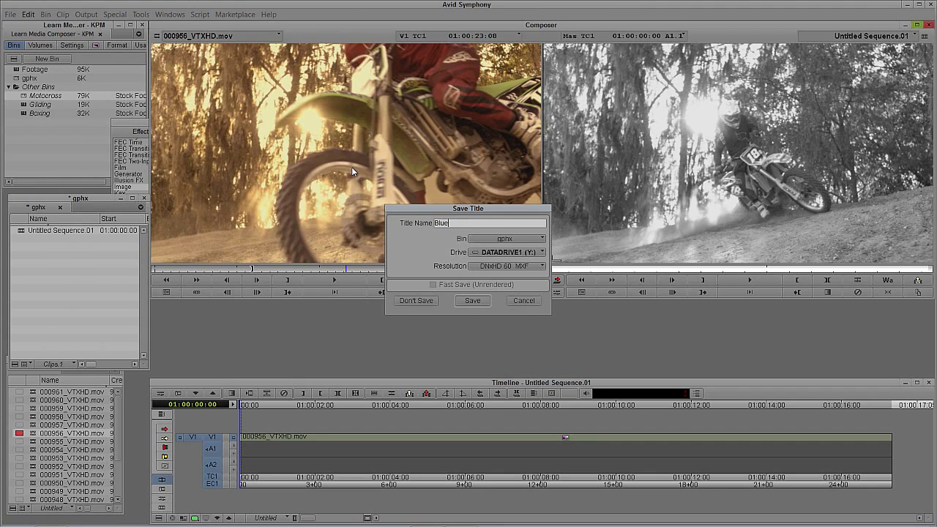
click(473, 301)
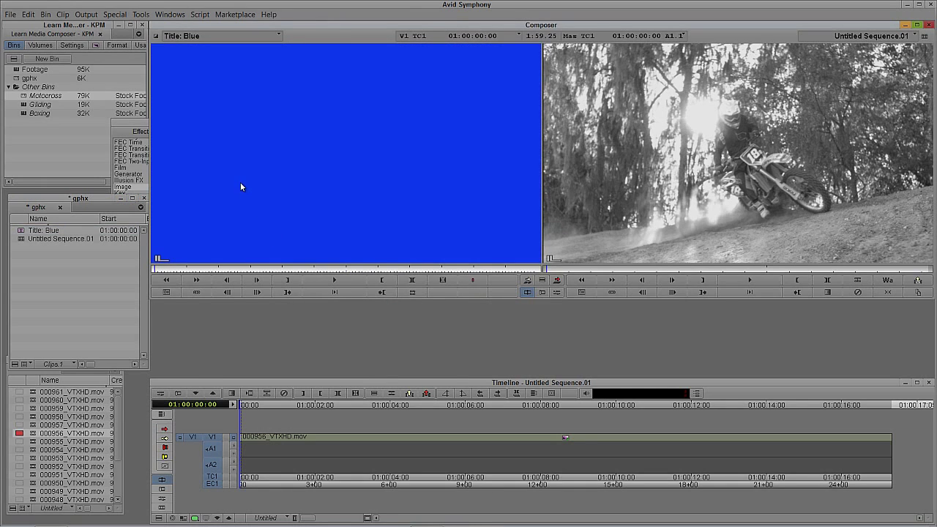
Export the blue title to the Desktop as Title_ Blue using the HD Still Export setting
right_click(279, 191)
click(299, 309)
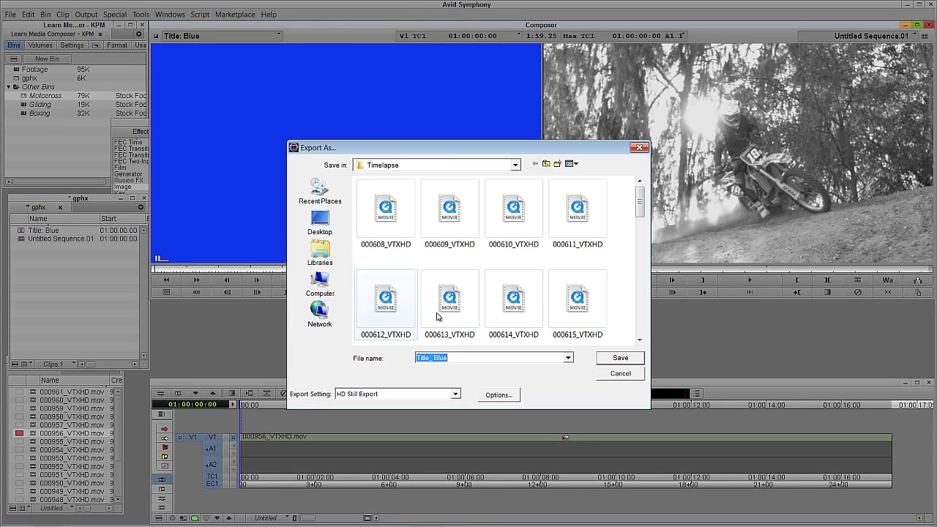
click(546, 164)
click(546, 164)
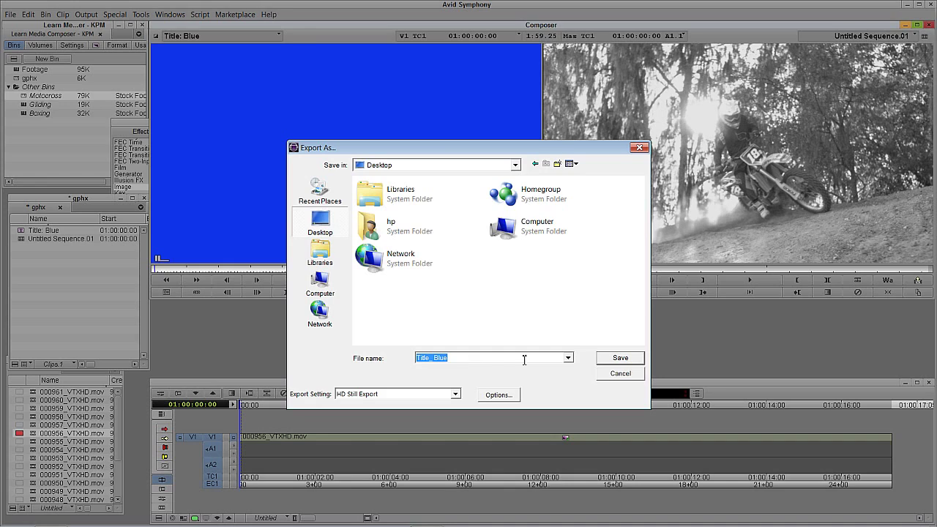
click(620, 360)
Import the exported Title_ Blue.png from the Desktop into the gphx bin
right_click(63, 322)
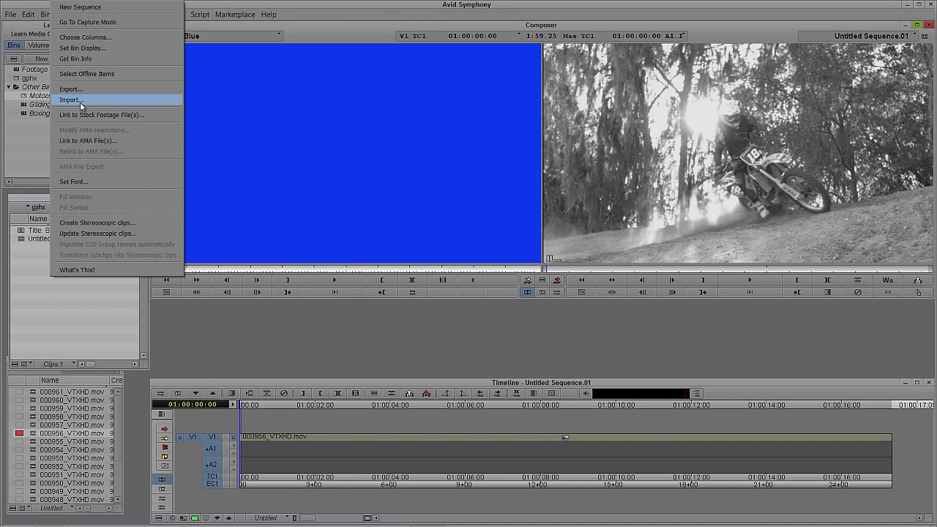
click(20, 263)
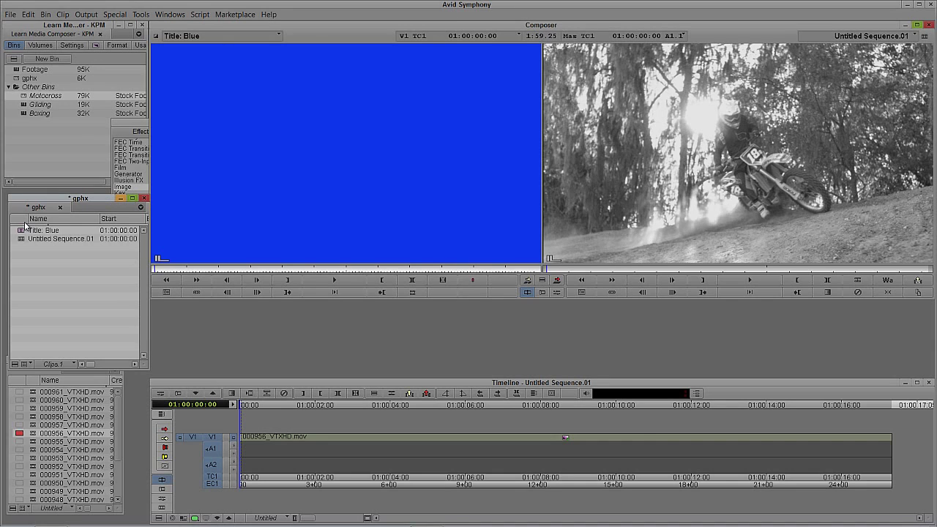
right_click(73, 277)
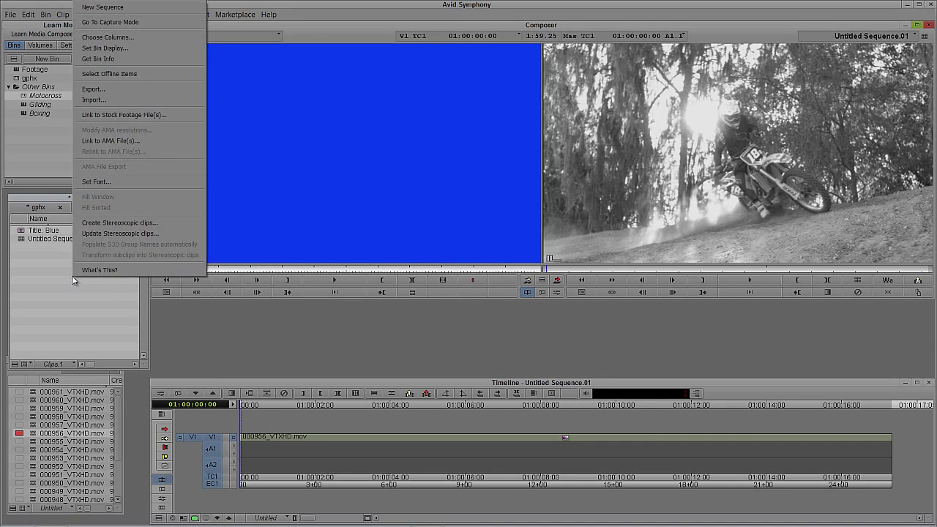
click(117, 102)
click(490, 165)
click(491, 166)
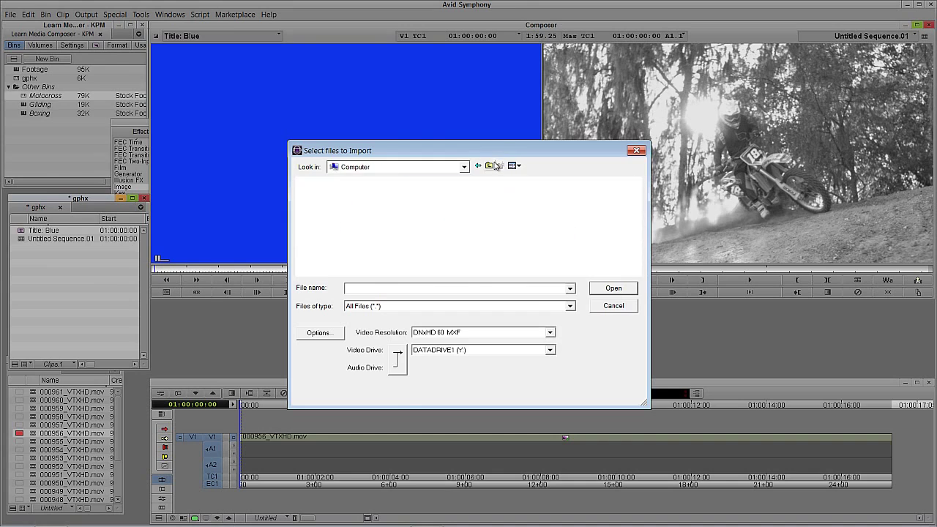
click(490, 166)
click(458, 257)
click(613, 288)
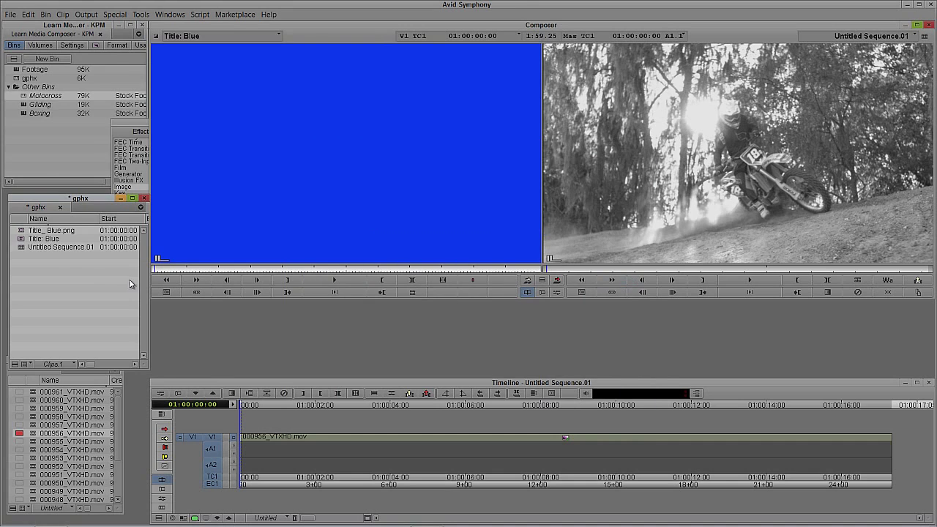
Delete the Title: Blue clip from the gphx bin together with its media files
click(40, 240)
key(Delete)
click(419, 207)
click(466, 305)
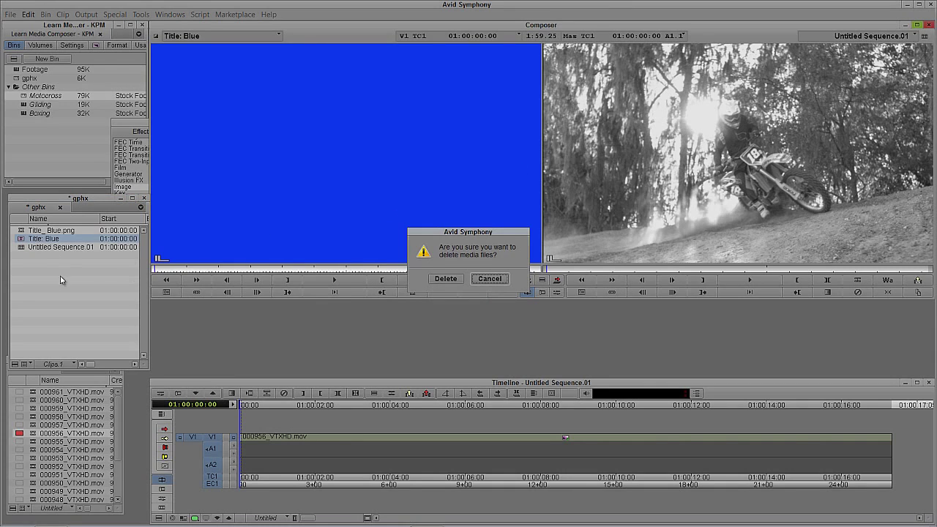
click(443, 278)
Load Title_ Blue.png as the source with an in point at 01:00:06:06, and add video track V2 to the sequence
drag(29, 230, 378, 169)
drag(257, 272, 232, 271)
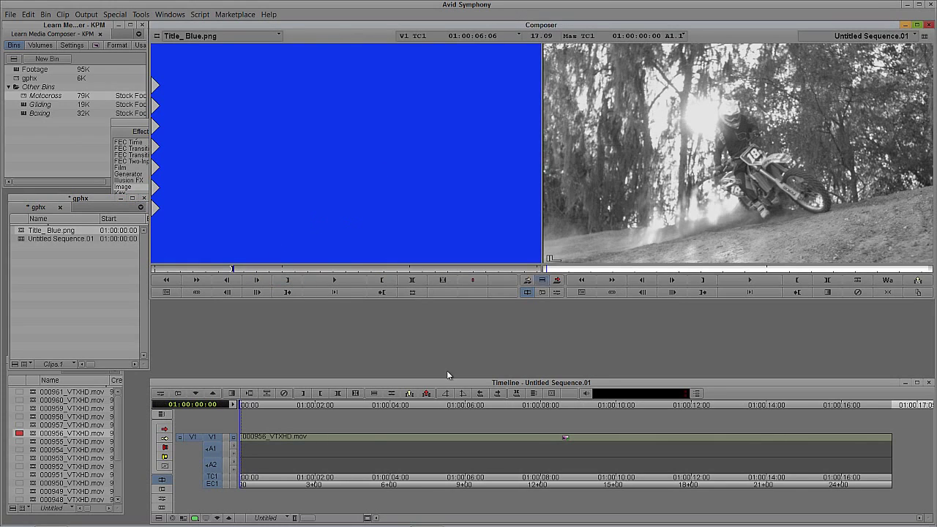
click(399, 445)
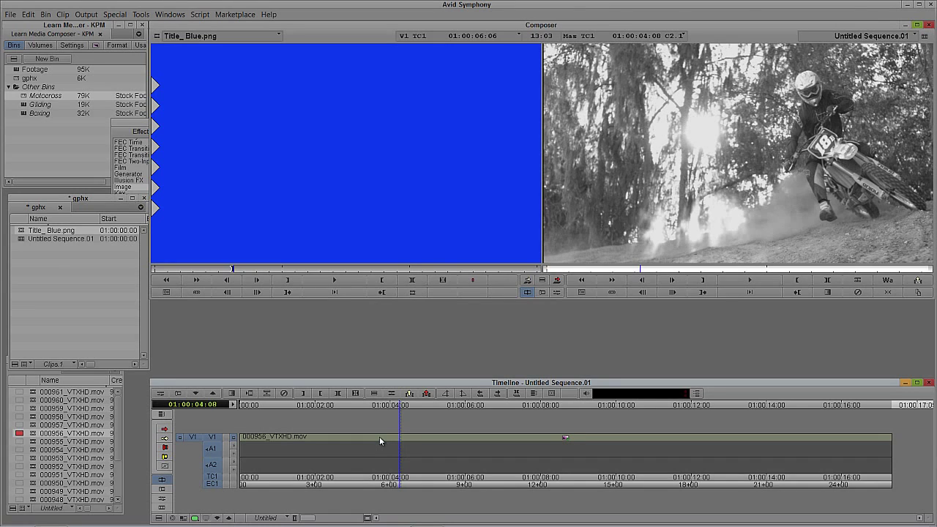
key(ctrl+y)
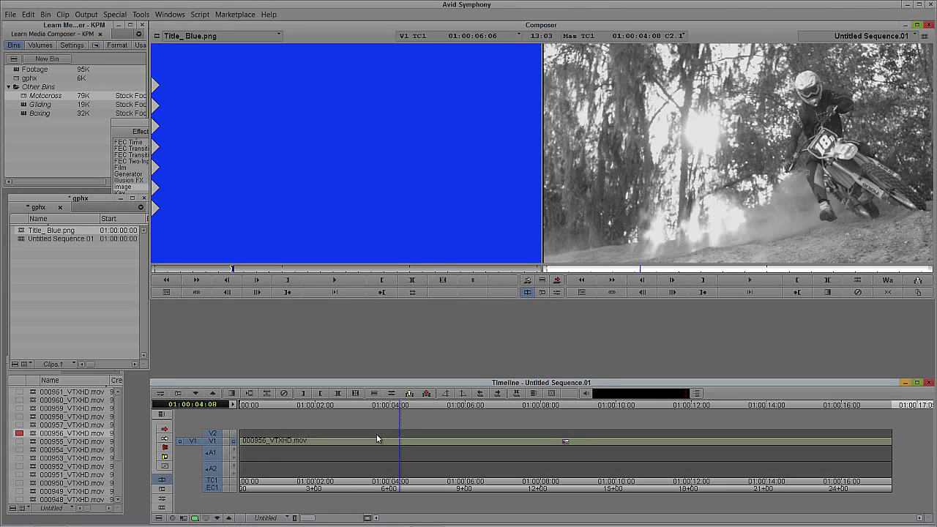
Overwrite the blue title source onto V2 so it spans the full length of the 000956_VTXHD.mov clip on V1
click(368, 440)
drag(192, 441, 192, 434)
click(377, 446)
key(b)
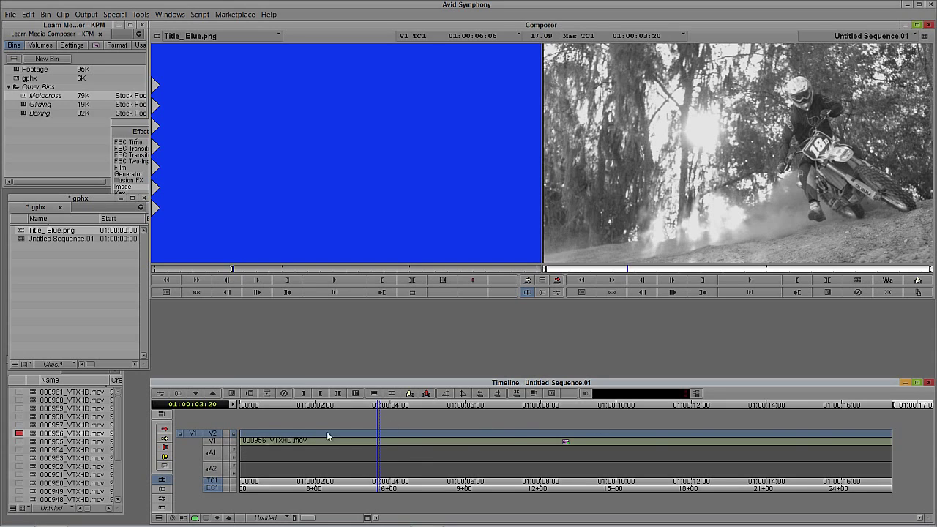
key(b)
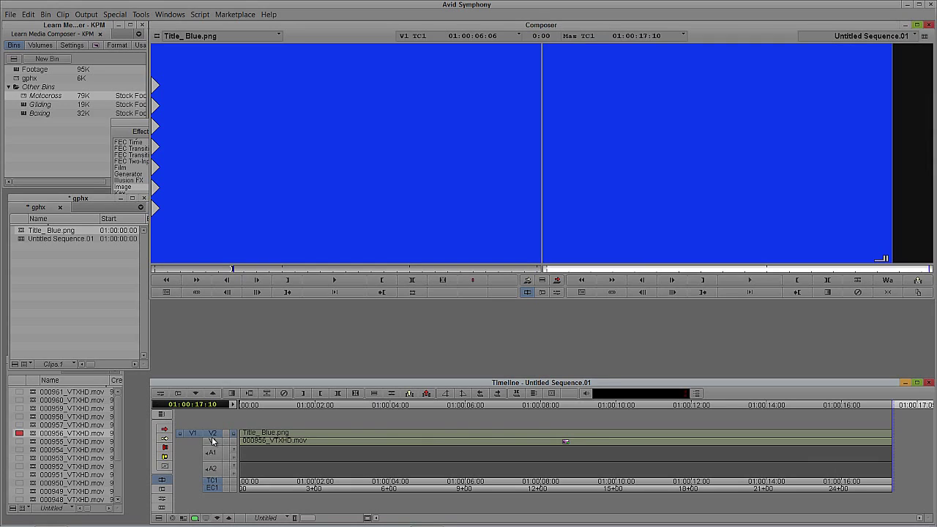
Apply the BCC Composite effect from the BCC Key & Blend category to Title_ Blue.png on V2
drag(139, 129, 33, 102)
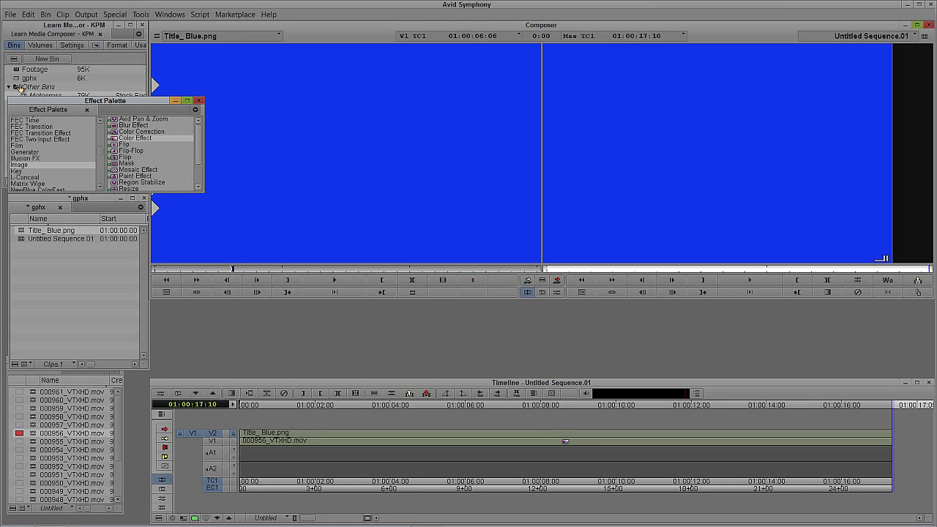
drag(100, 151, 101, 116)
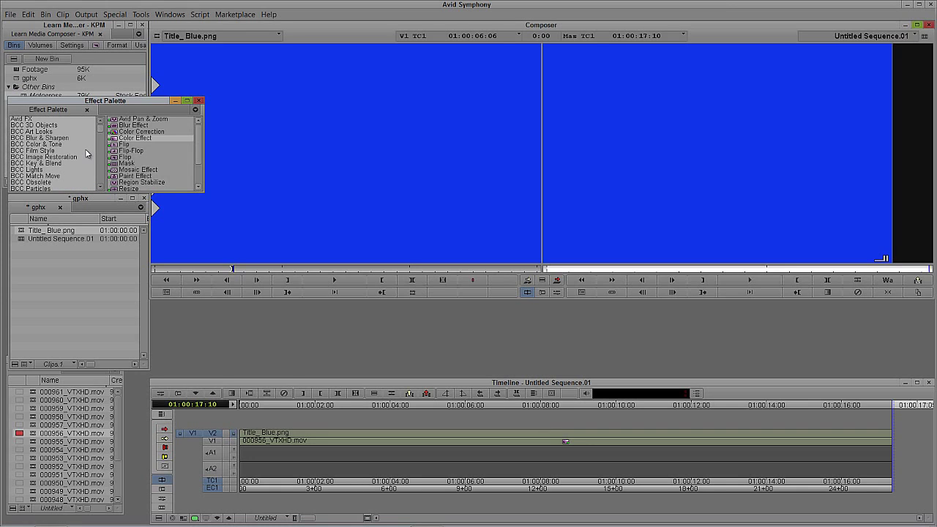
click(26, 163)
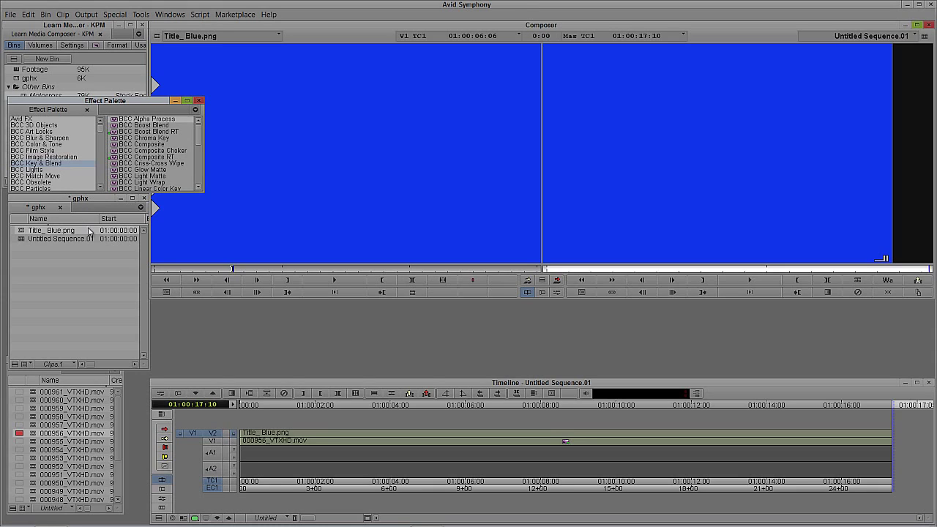
click(134, 144)
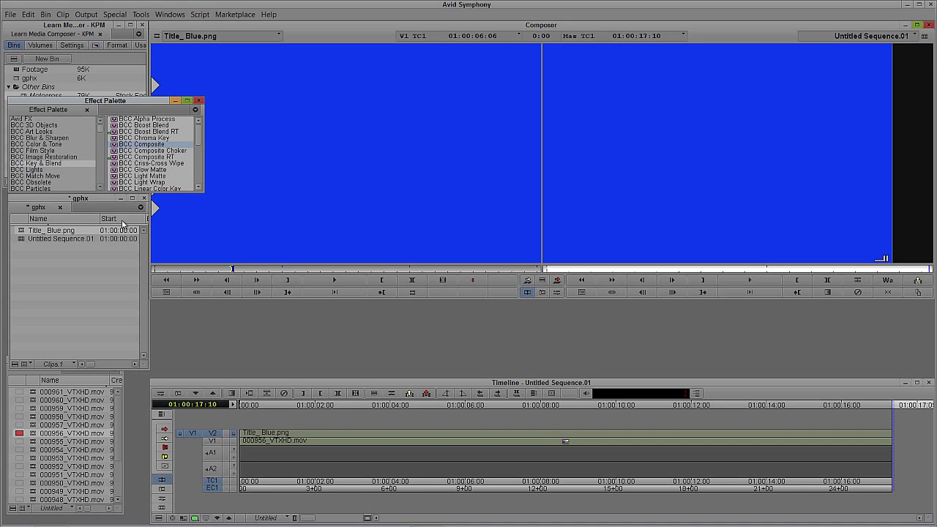
drag(115, 146, 484, 442)
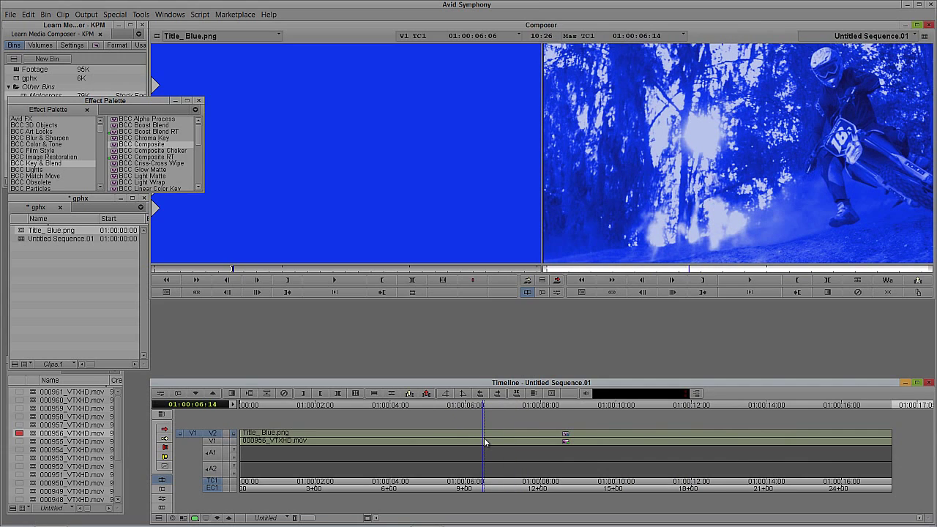
Open the BCC Composite effect on Title_ Blue.png for editing and place its parameter window beside the picture
click(557, 292)
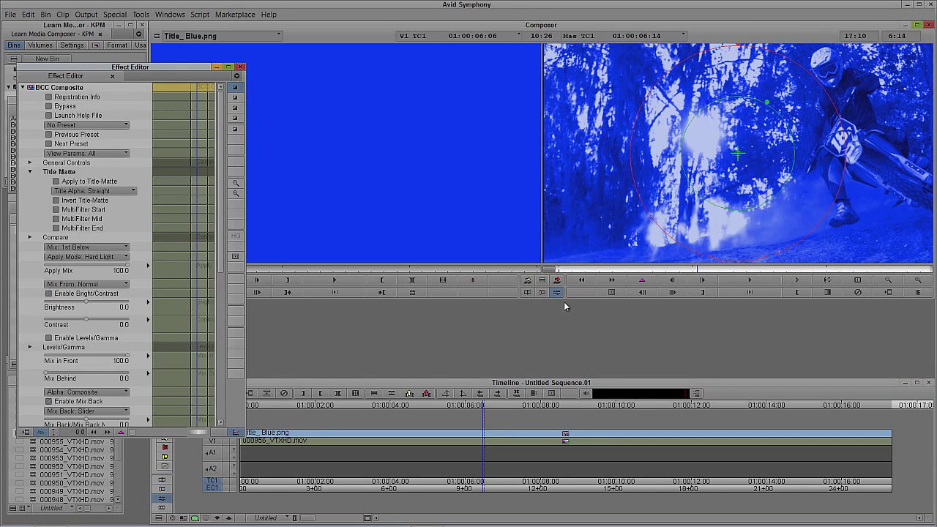
drag(199, 71, 104, 78)
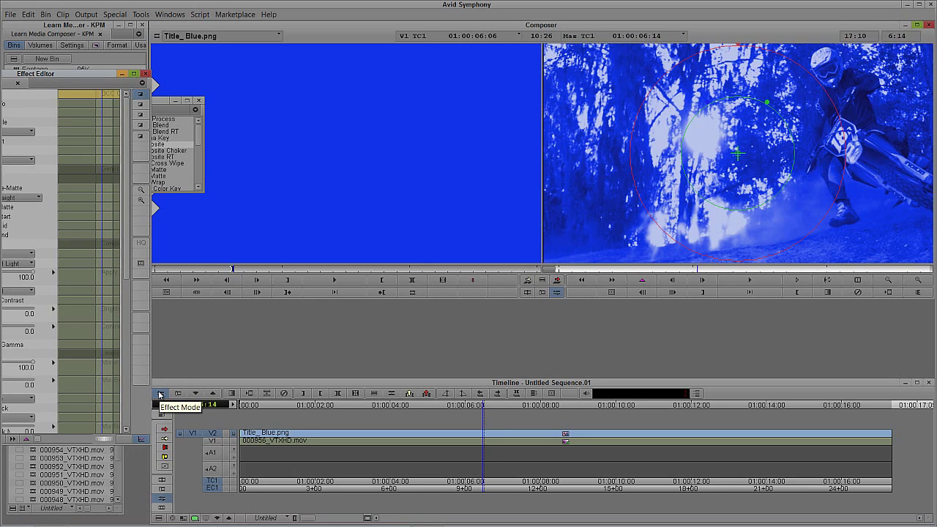
drag(55, 73, 154, 48)
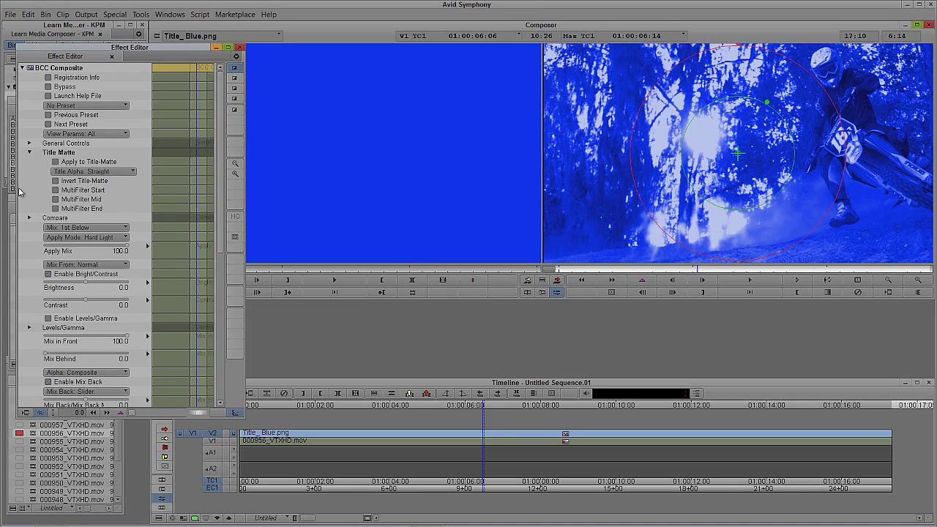
Preview the composite with Compare Mode set to Compare, and switch Compare Mode back to Off
click(30, 219)
click(69, 228)
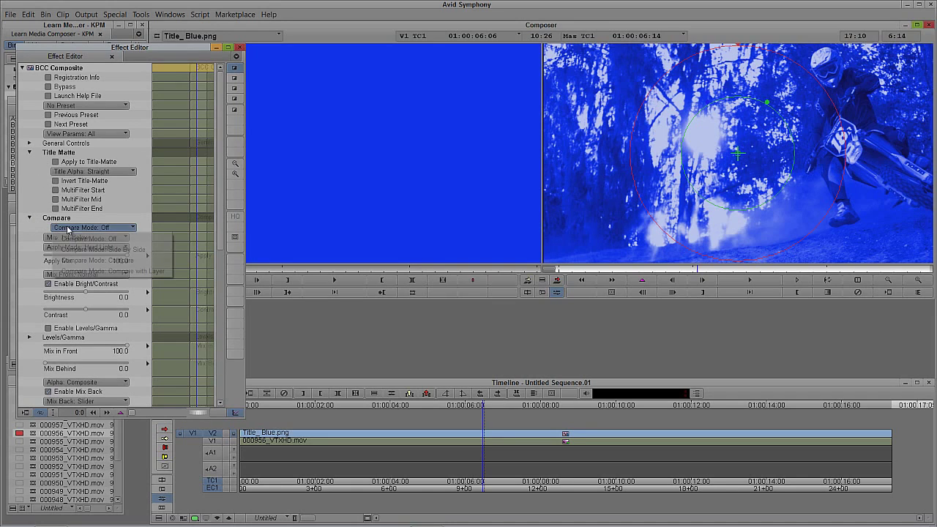
click(75, 261)
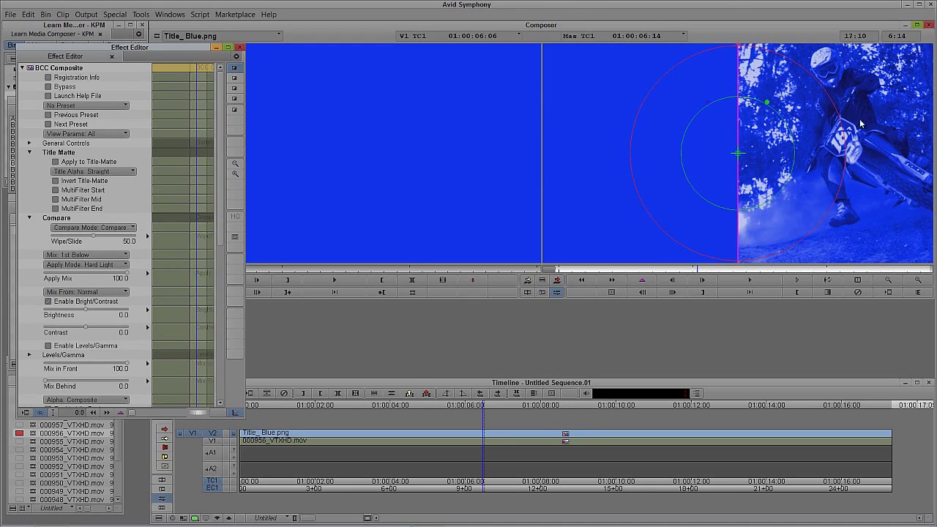
click(90, 228)
click(88, 239)
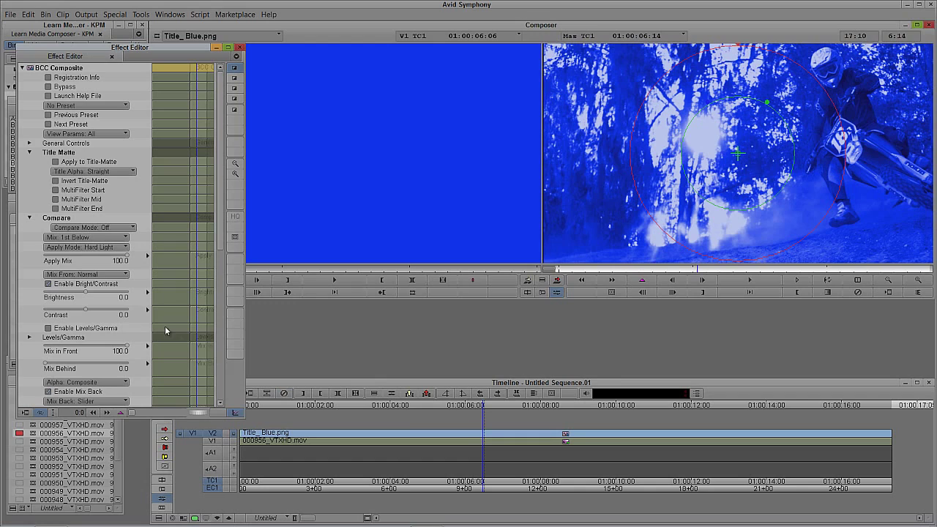
Set the BCC Composite's Apply Mode to Overlay and its Apply Mix to 20
click(113, 248)
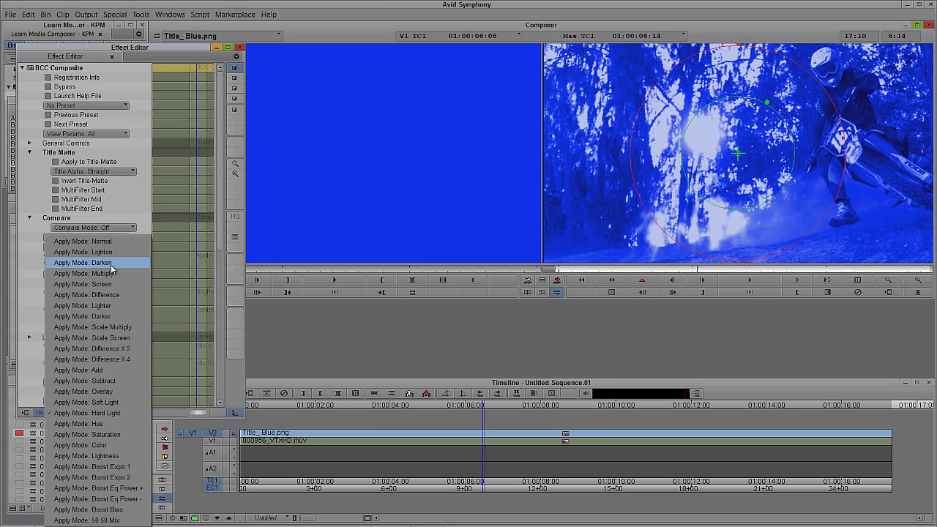
click(115, 392)
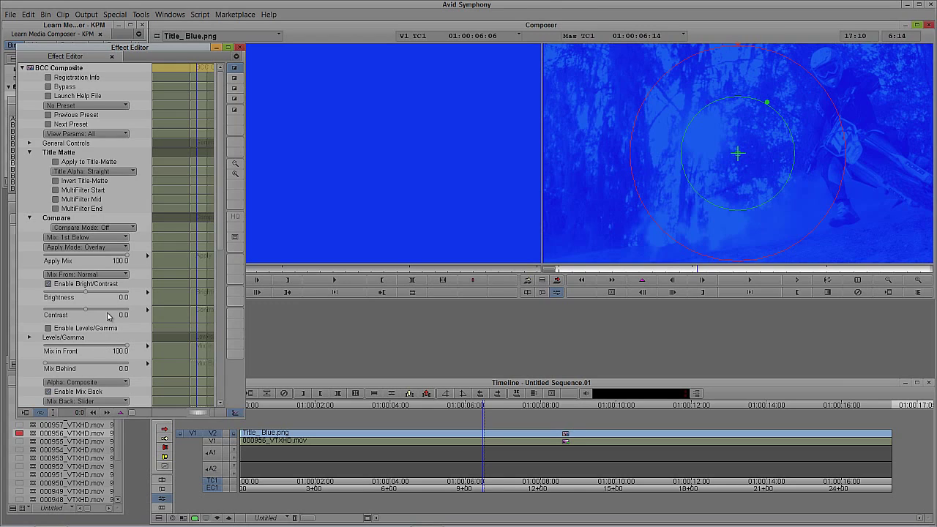
click(131, 255)
text(20)
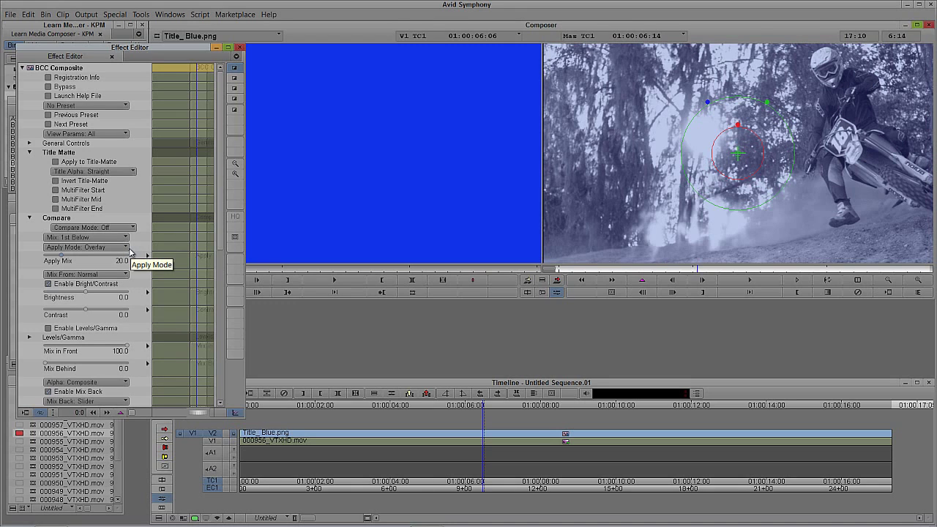
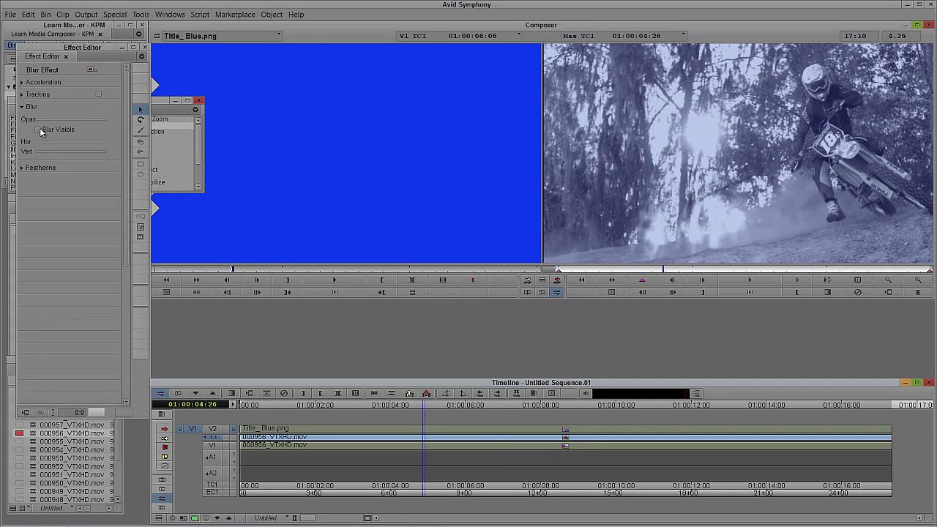
Reduce the effect view to 75% and draw a rectangular Blur Effect region enclosing the entire frame of the nested V1 clip
click(412, 446)
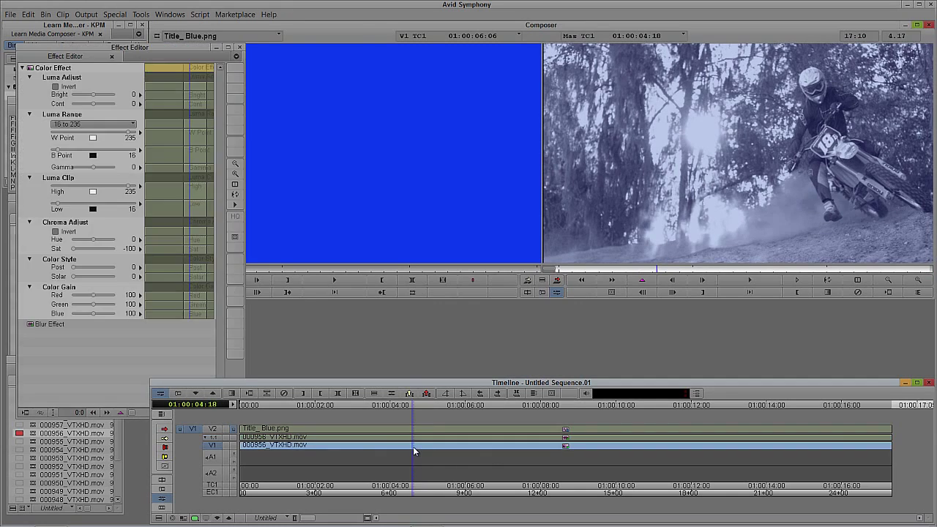
click(235, 171)
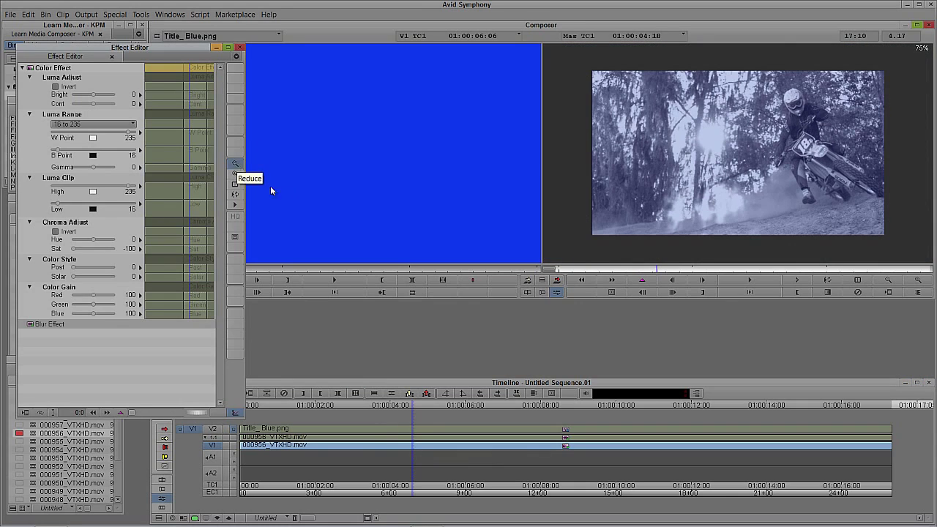
click(413, 437)
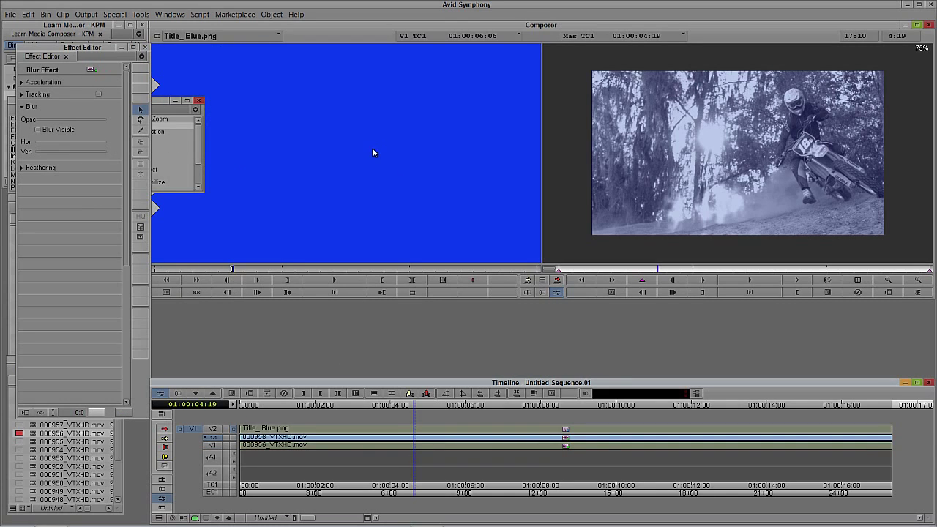
click(140, 164)
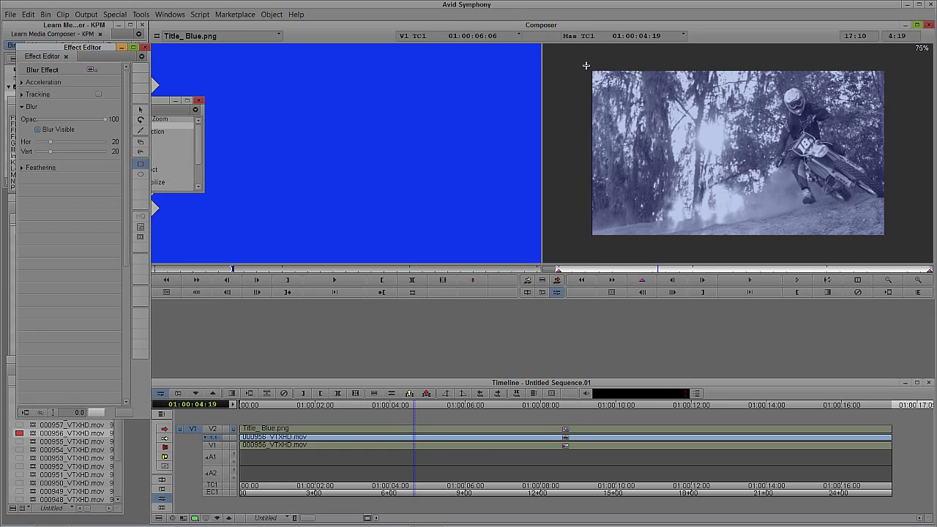
mouse_move(587, 67)
mouse_down()
mouse_move(849, 246)
mouse_move(890, 247)
mouse_up()
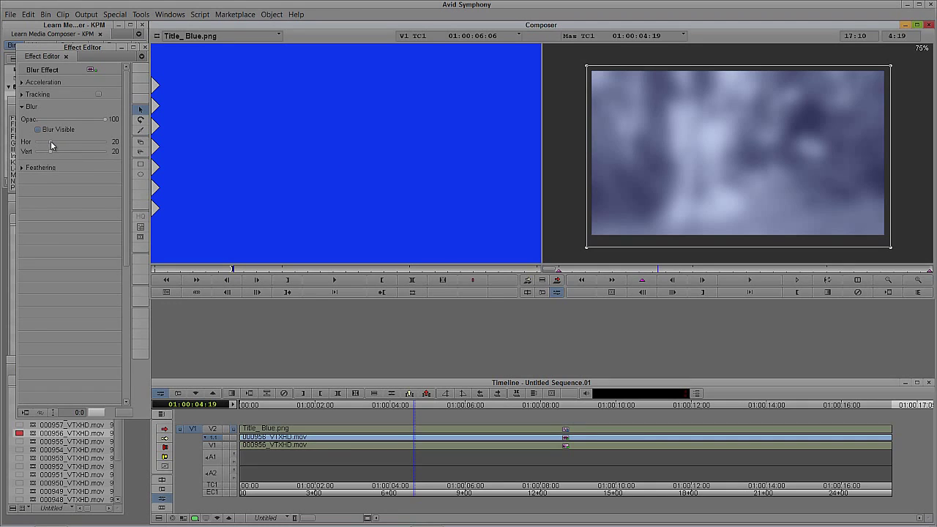
Set the horizontal and vertical blur to 5, leave effect editing and collapse the nested layers on V1
drag(51, 141, 44, 148)
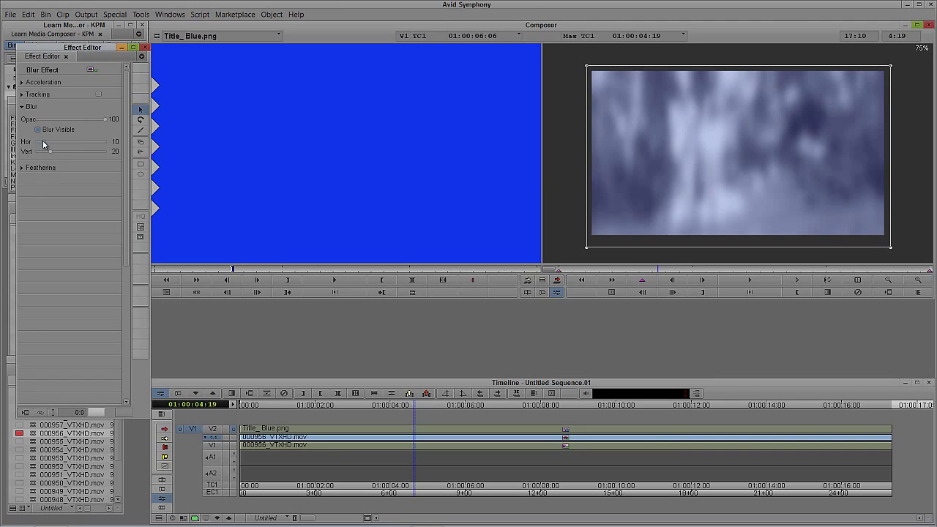
click(43, 143)
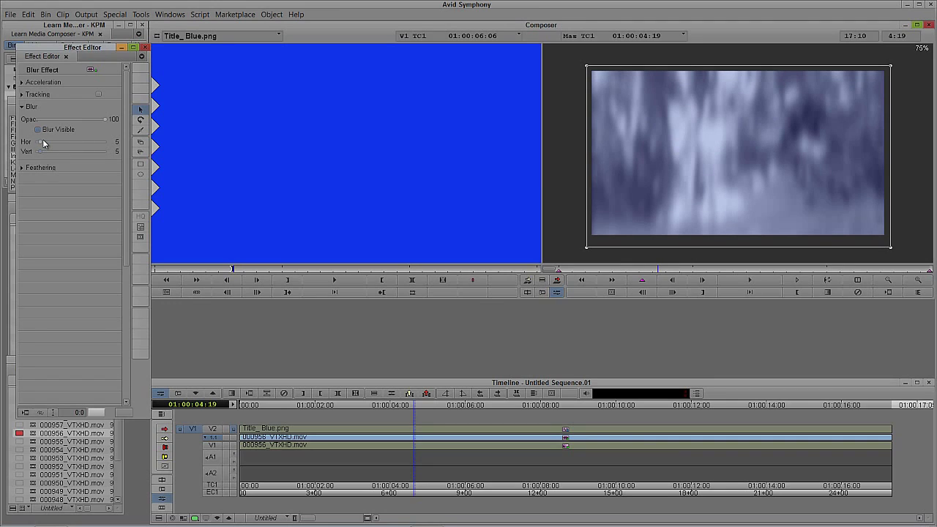
click(194, 380)
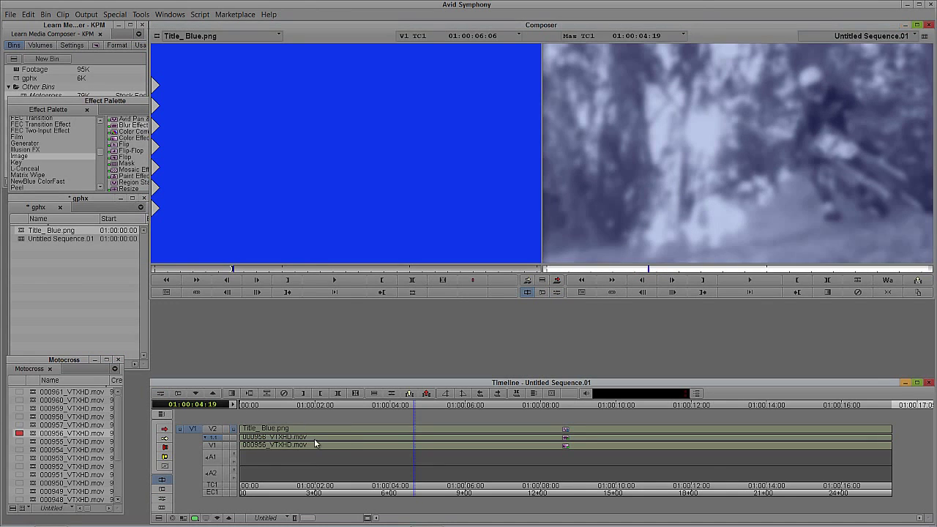
click(353, 444)
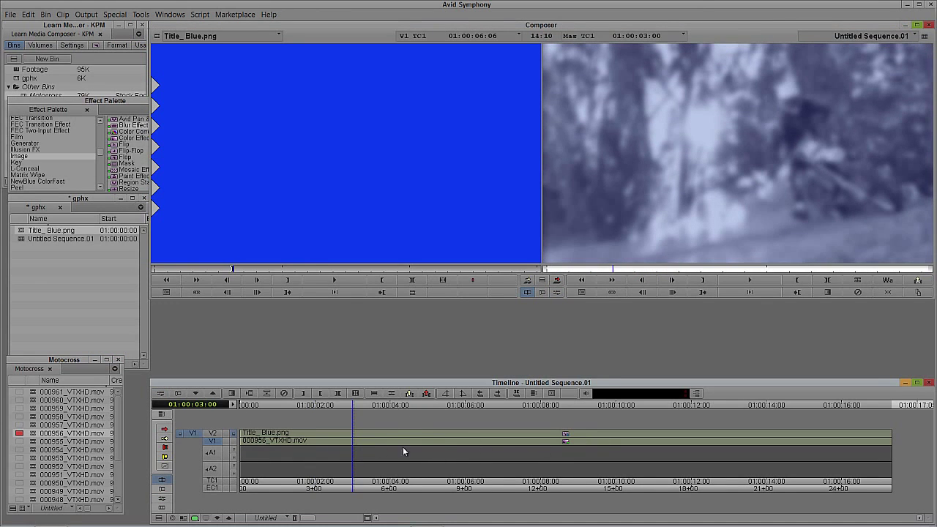
Render the V2 composite effect to DATADRIVE1 (Y:) and play the sequence from its start
click(217, 440)
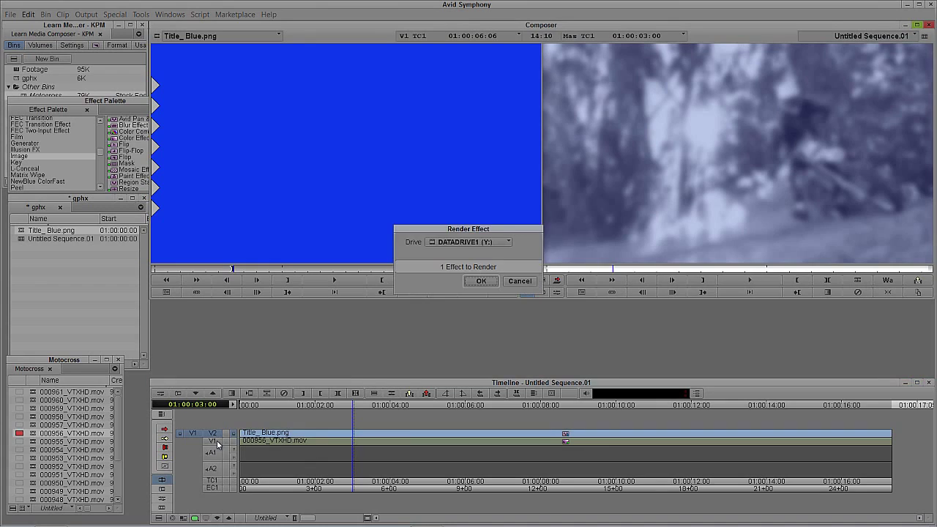
click(474, 279)
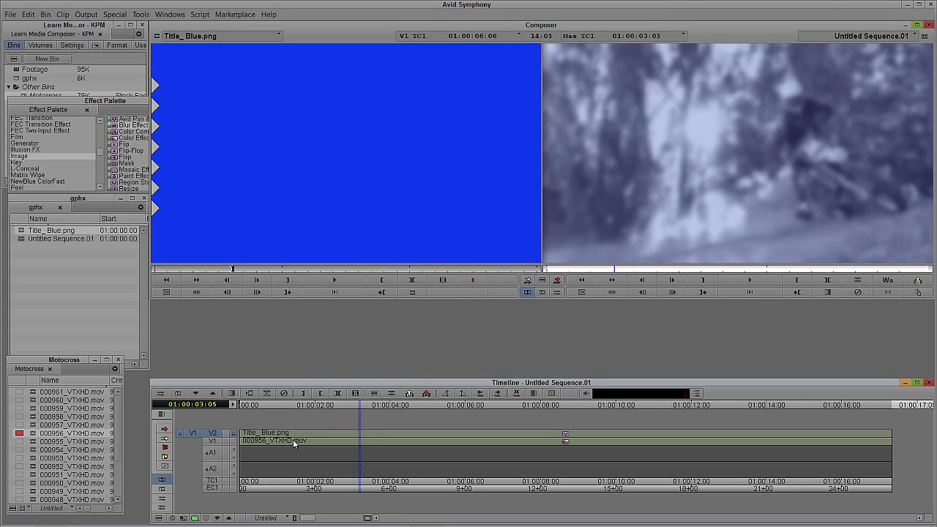
key(Home)
key(space)
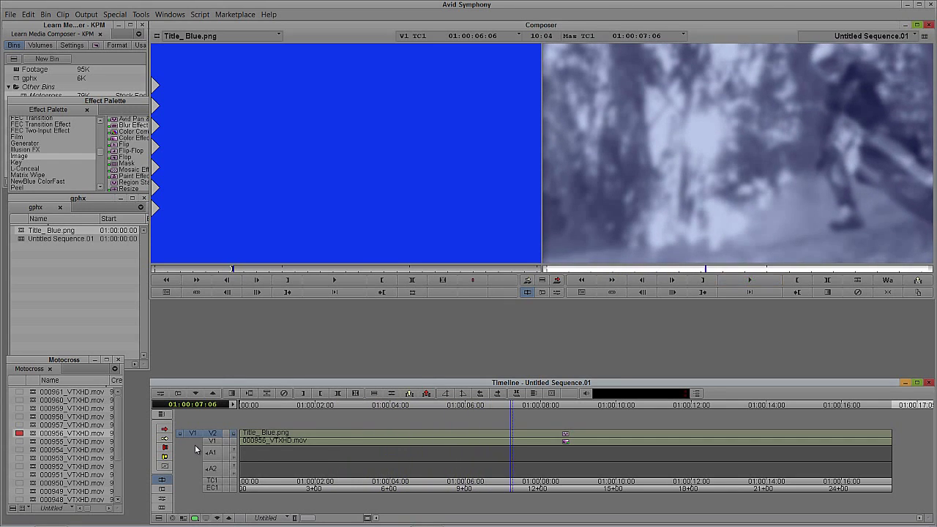
click(672, 176)
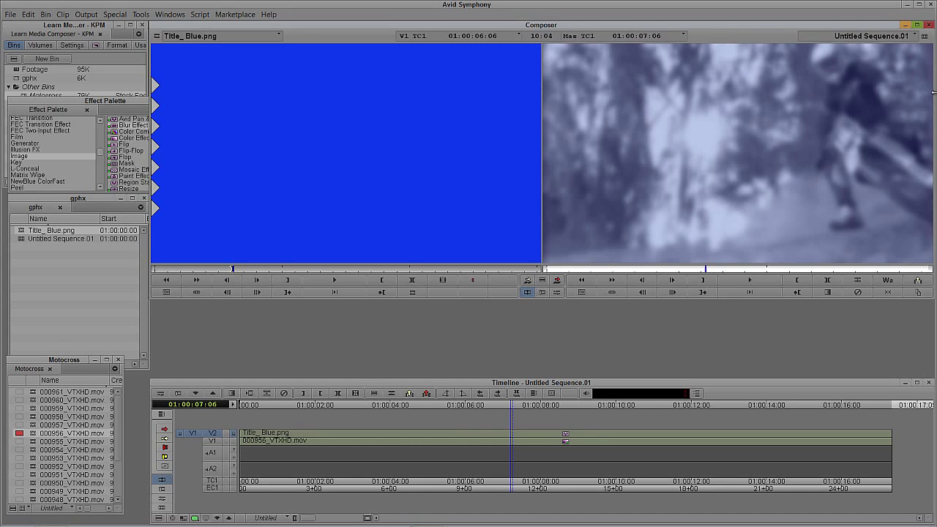
Clear the blue title from V2 and remove the effects from the 000956_VTXHD.mov clip on V1
drag(372, 442, 462, 445)
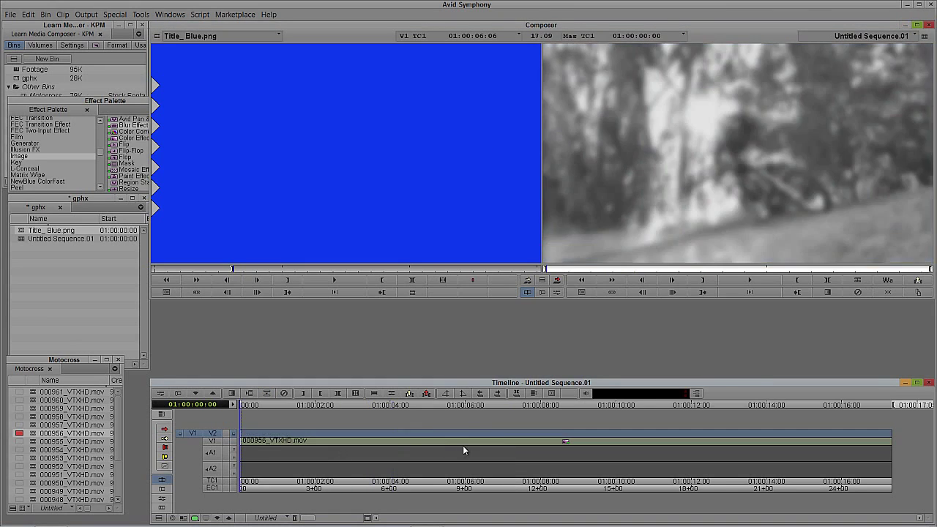
click(212, 433)
click(325, 445)
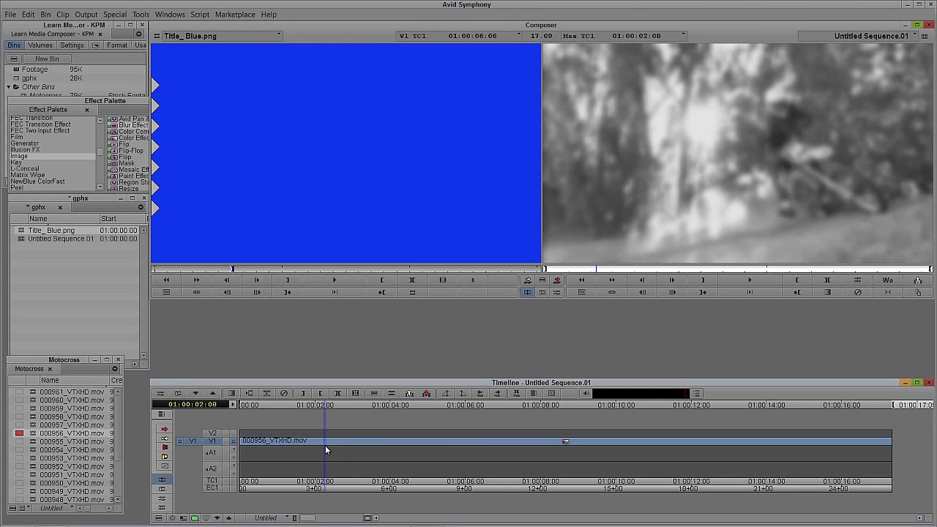
key(Delete)
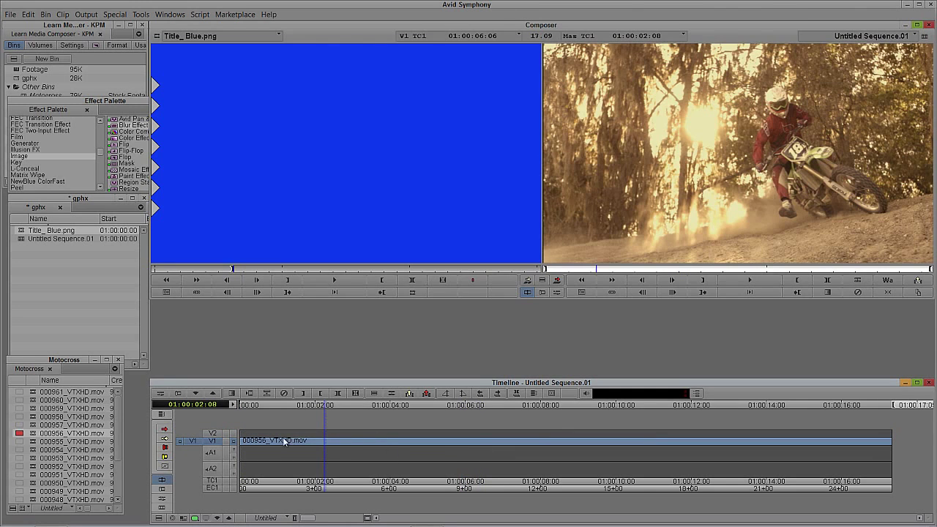
Delete the empty V2, A1 and A2 tracks from the sequence, keeping only V1
click(212, 433)
click(300, 443)
drag(216, 466, 213, 450)
click(316, 450)
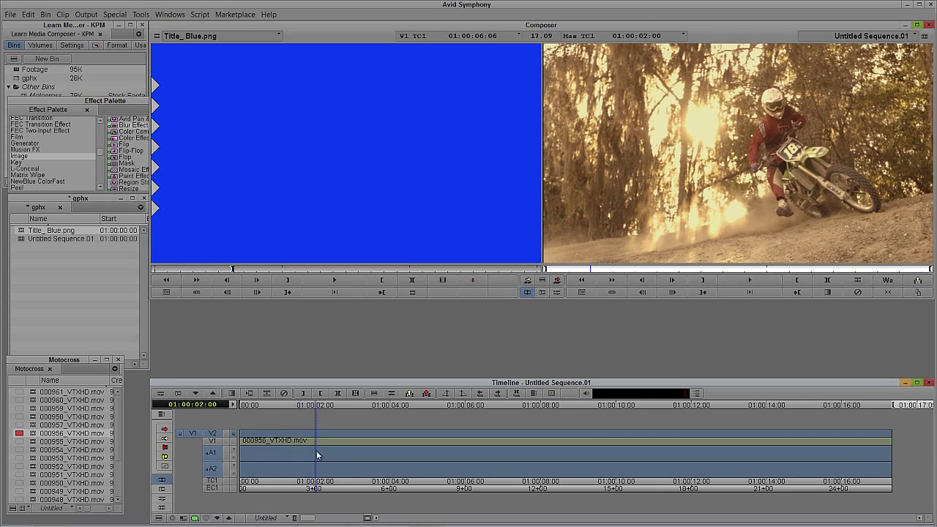
key(Delete)
click(461, 276)
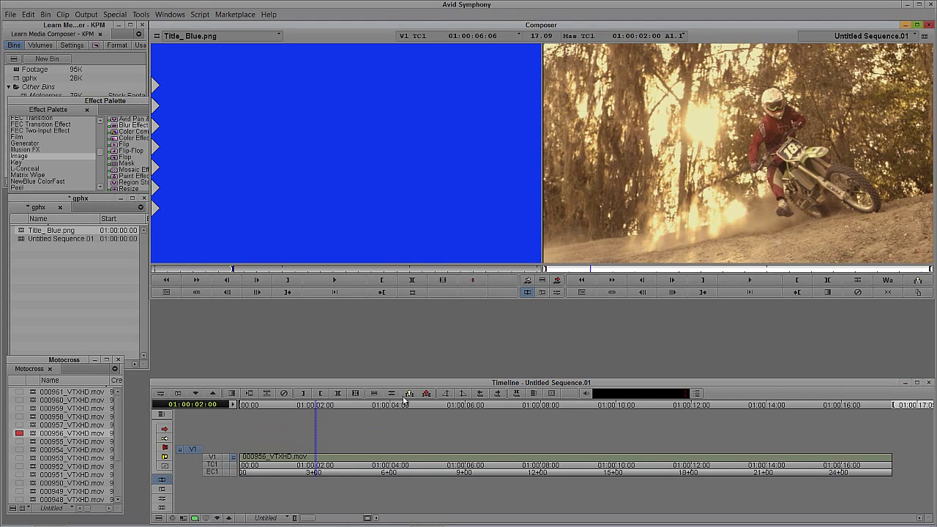
Return to the start of the sequence and enable the V1 track
key(l)
key(Home)
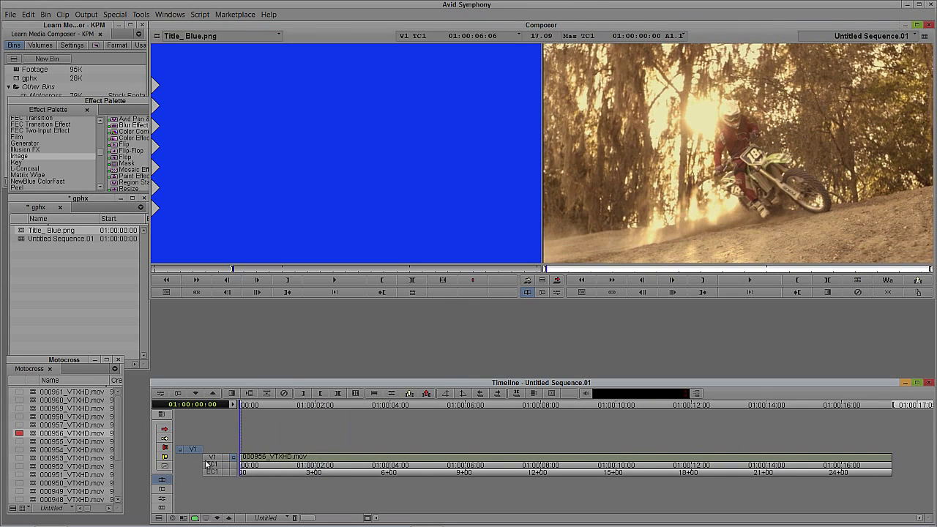
click(209, 458)
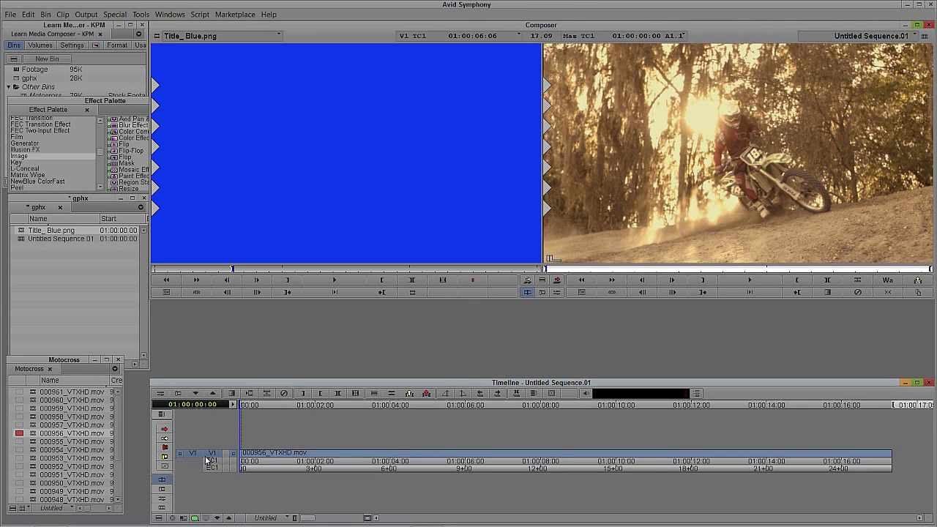
click(210, 455)
Apply the Avid FX Filter to the 000956_VTXHD.mov clip on V1 and launch the effect's user interface
click(111, 114)
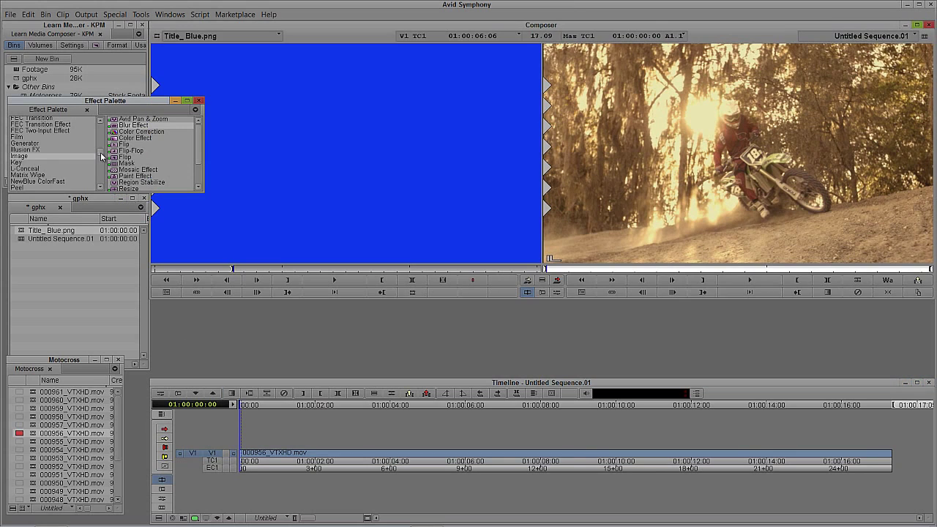
drag(101, 156, 105, 127)
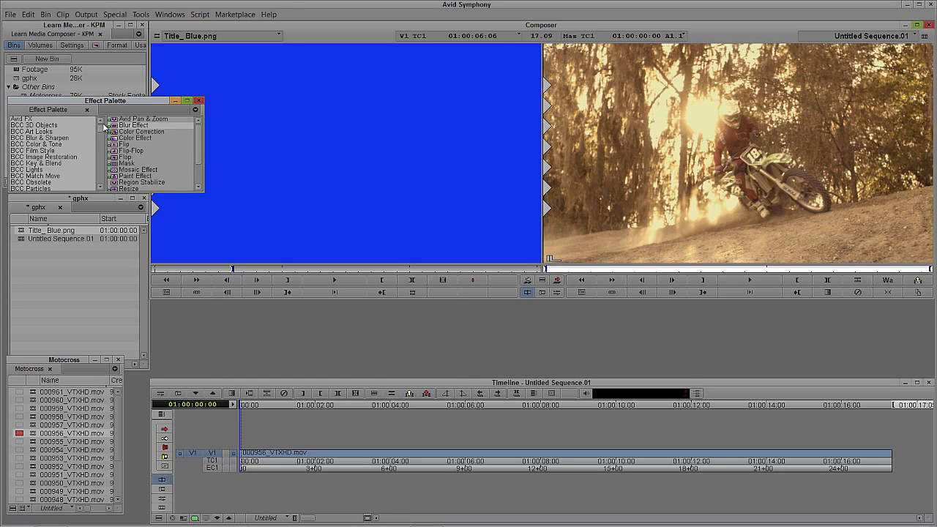
click(22, 118)
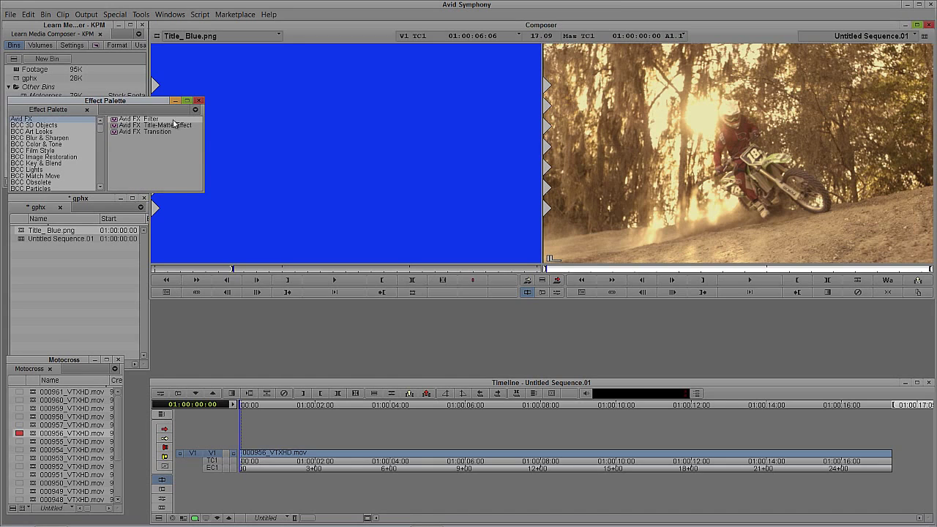
drag(115, 121, 387, 463)
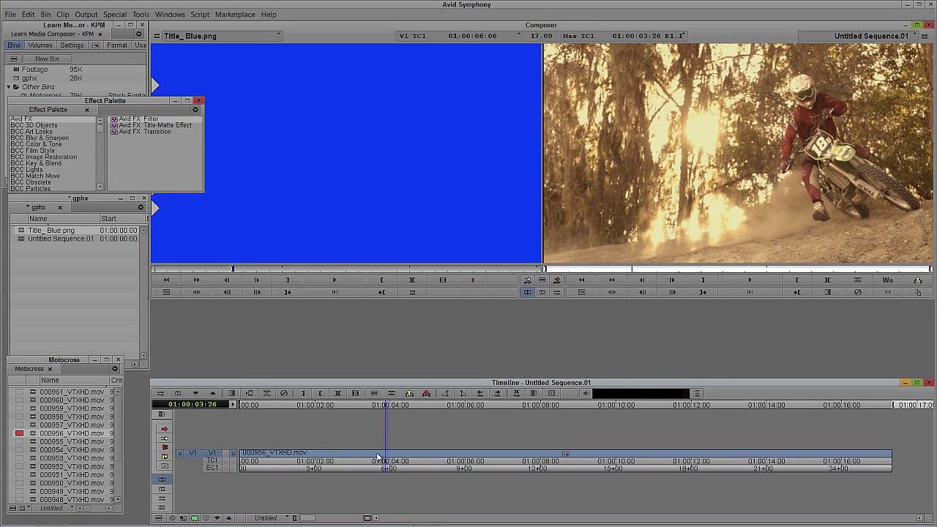
key(ctrl+8)
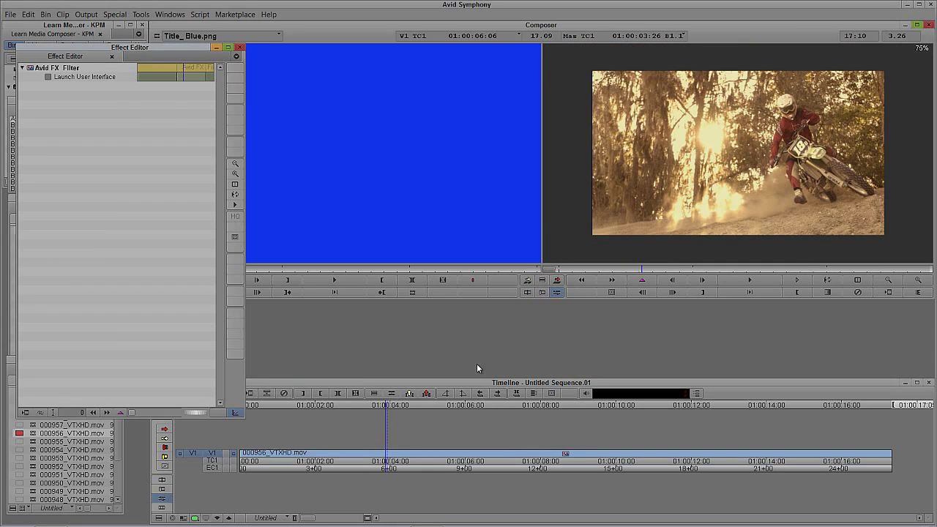
click(48, 76)
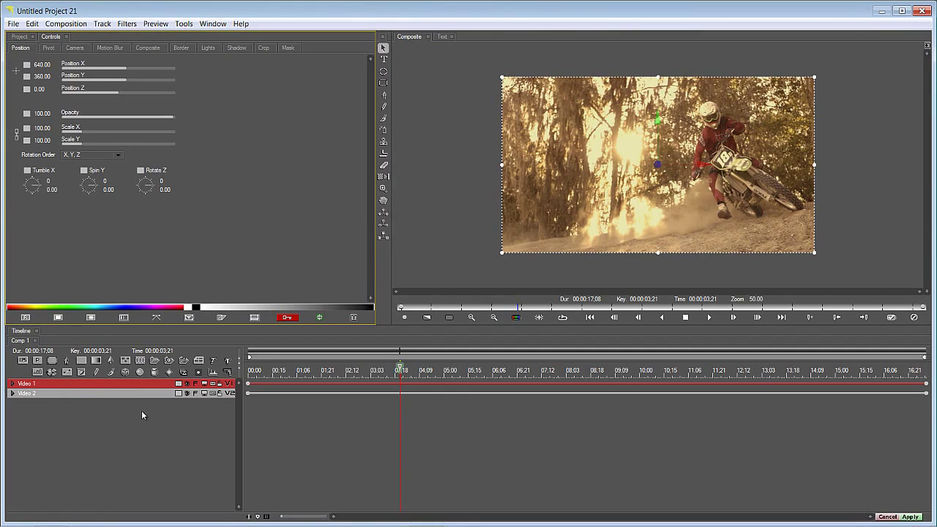
Delete the Video 2 track from the composition, leaving Video 1 visible
click(187, 384)
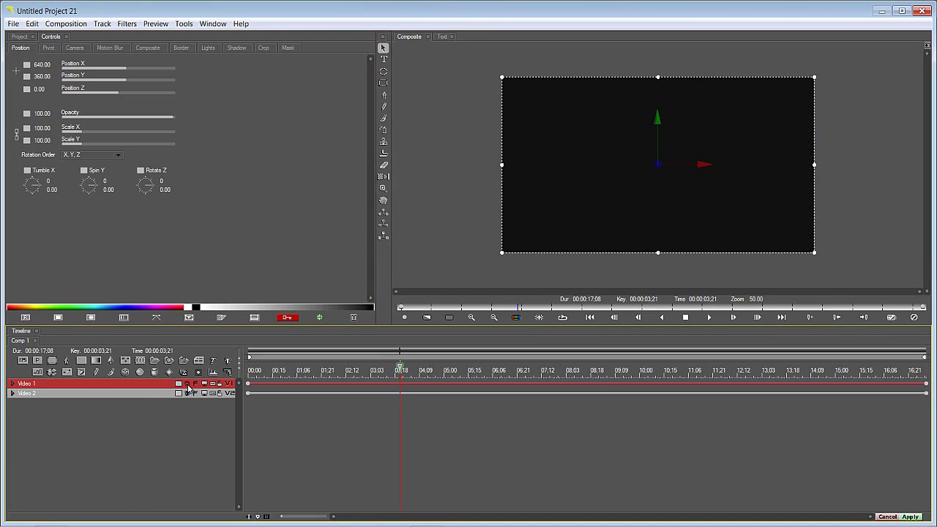
click(115, 396)
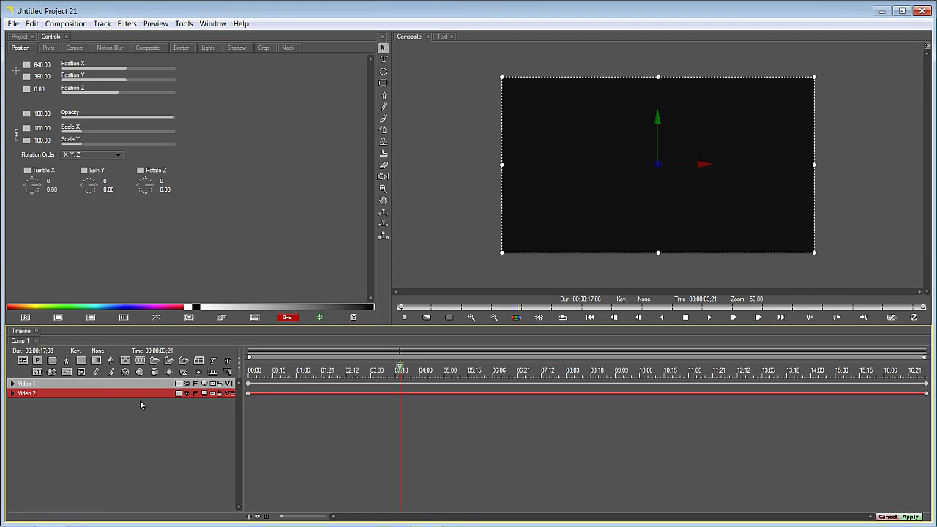
key(Delete)
click(187, 383)
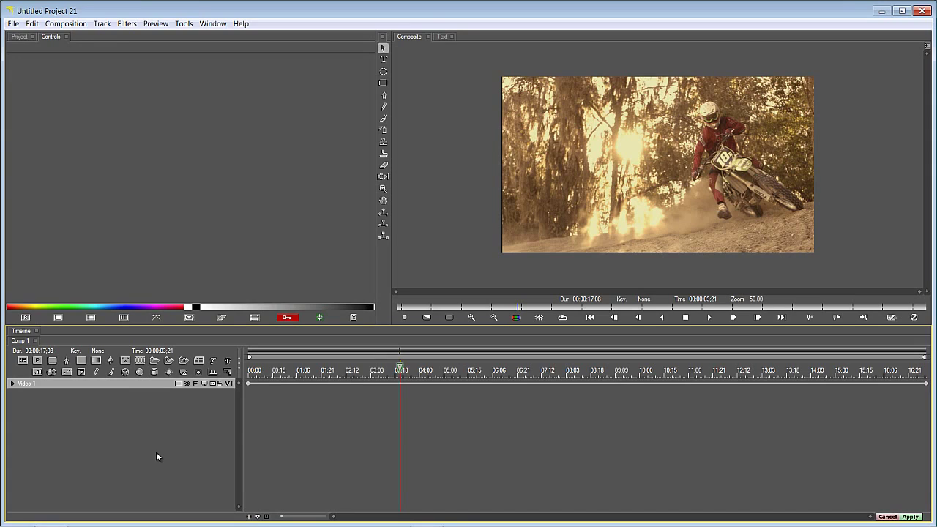
Add a solid color track above Video 1 and set its color to blue (0, 0, 255)
click(82, 360)
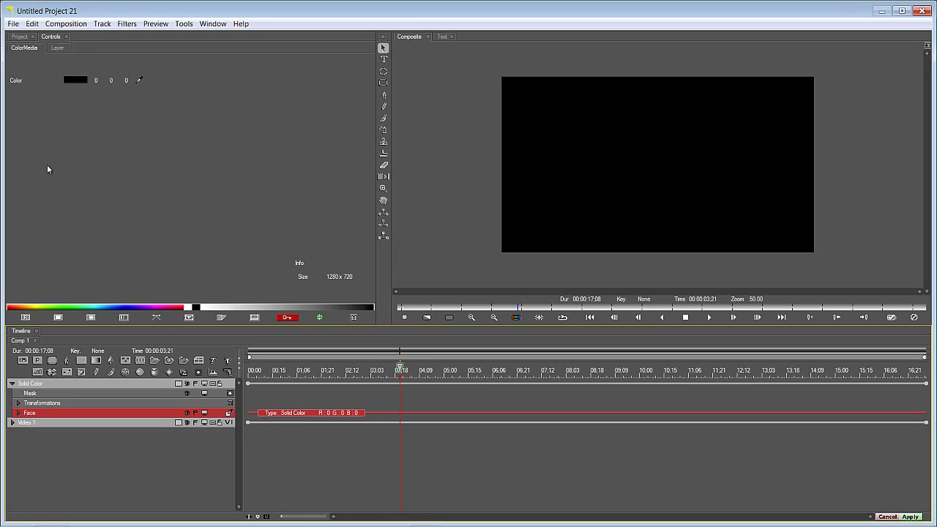
click(72, 80)
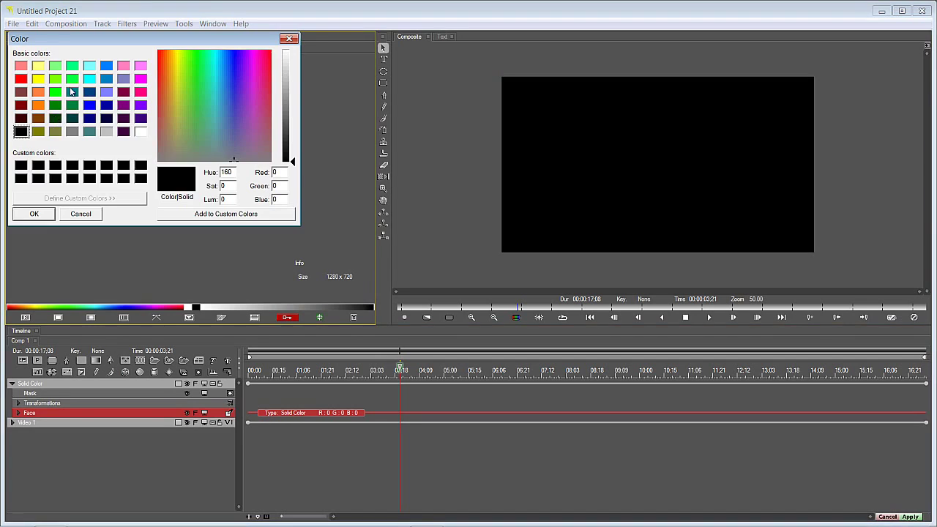
click(88, 105)
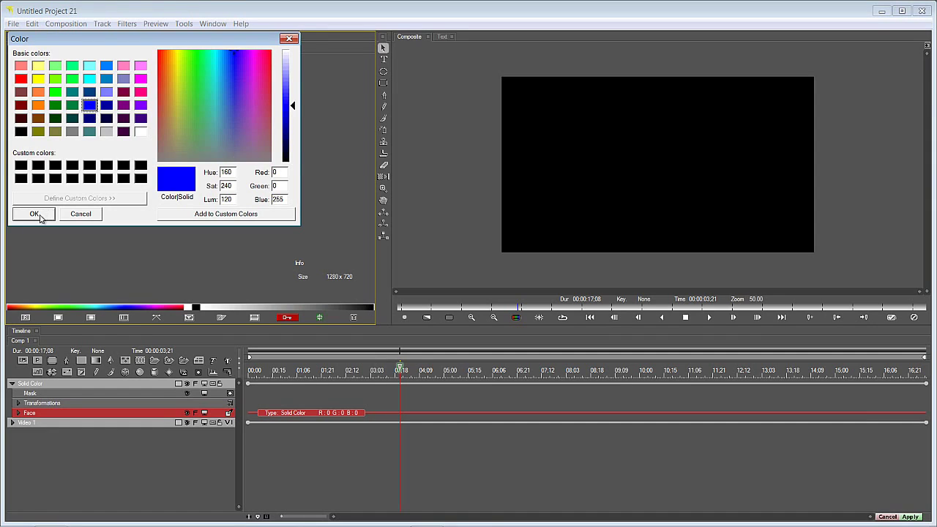
click(40, 214)
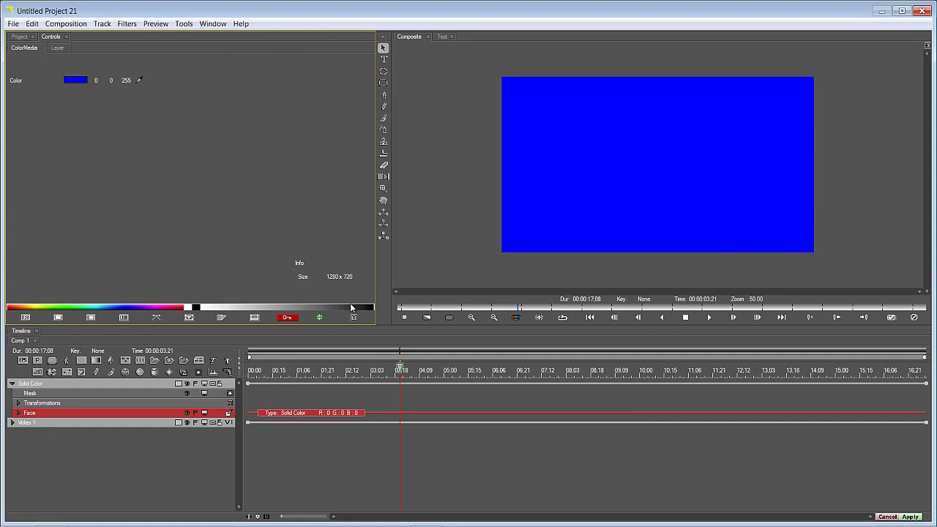
Hide the Solid Color track and apply the BCC Hue-Sat-Lightness filter to Video 1
click(186, 384)
click(89, 423)
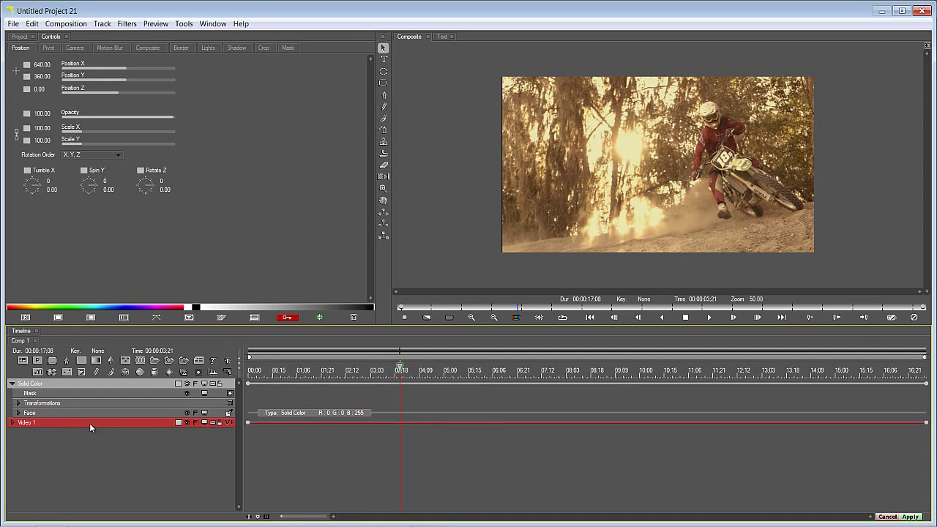
click(648, 96)
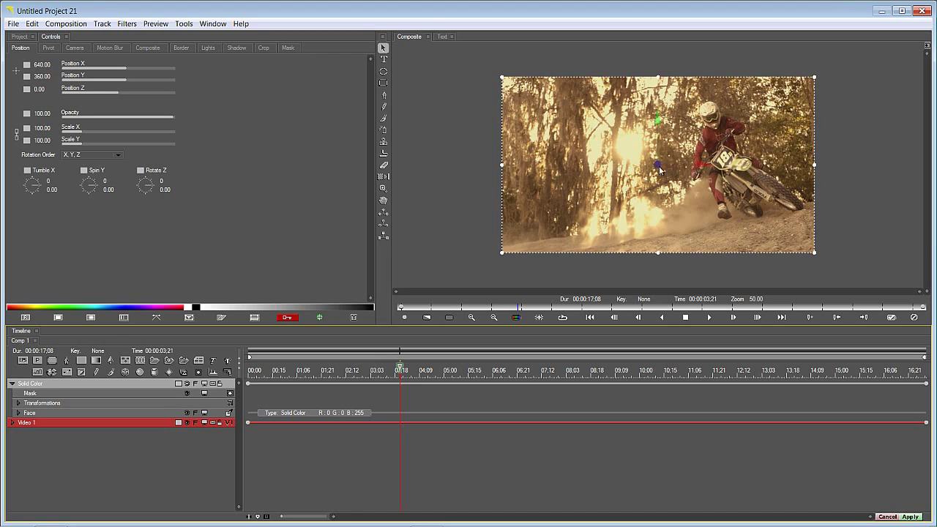
click(127, 24)
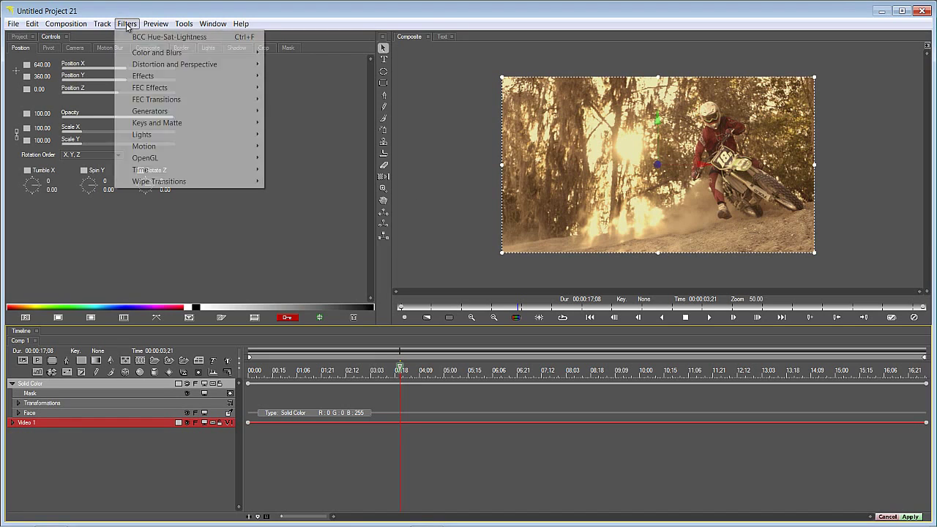
mouse_move(137, 55)
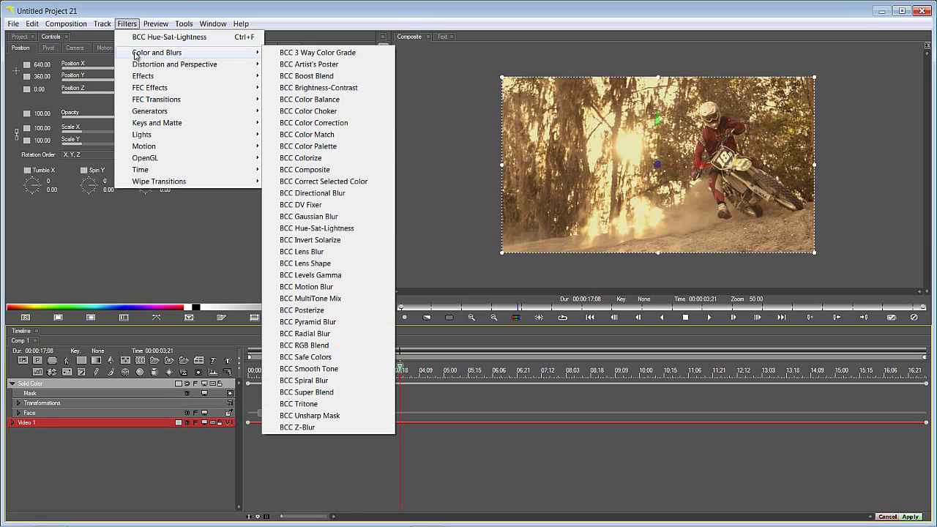
click(335, 230)
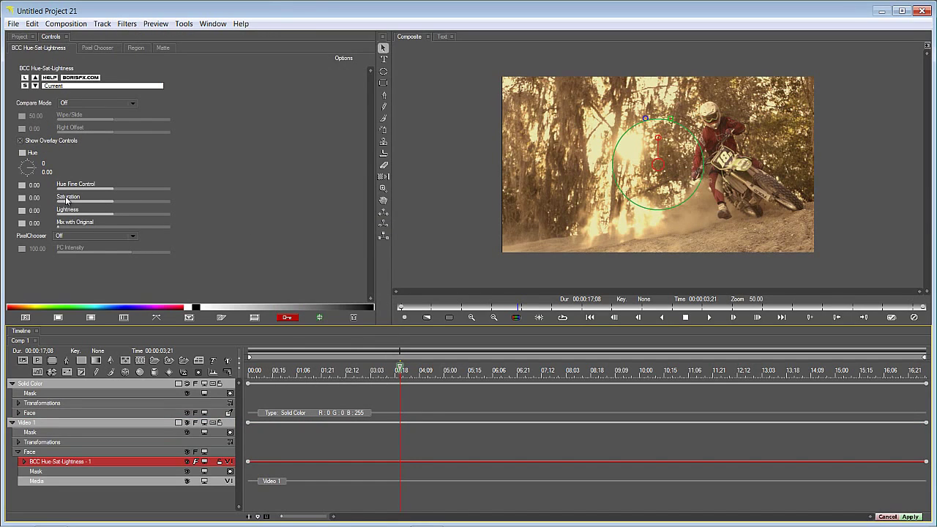
Set the filter's Saturation to -100 with Constant interpolation and return the playhead to the start
drag(109, 203, 54, 203)
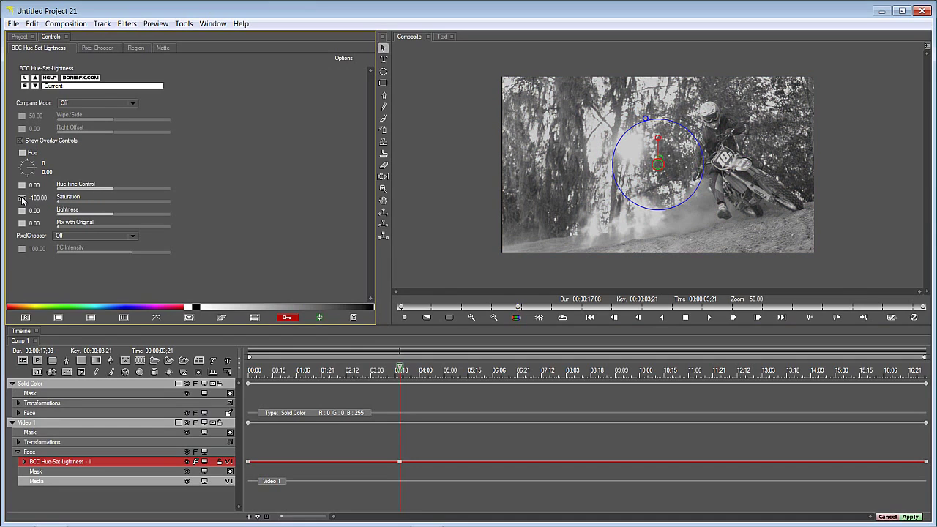
right_click(22, 199)
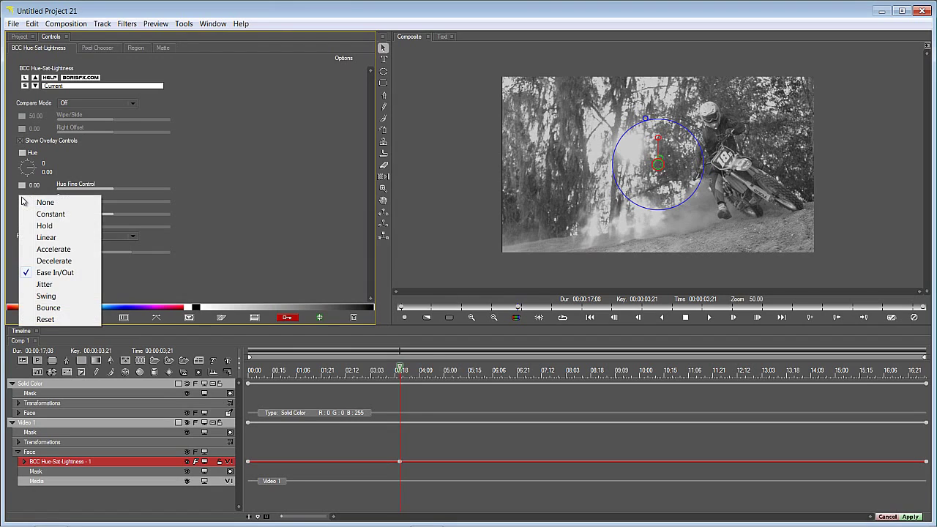
click(31, 213)
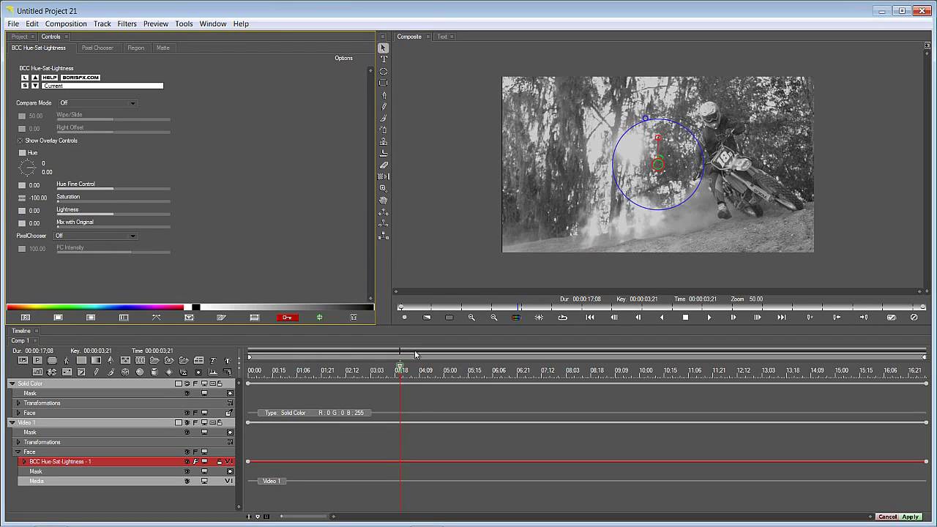
drag(393, 369, 227, 359)
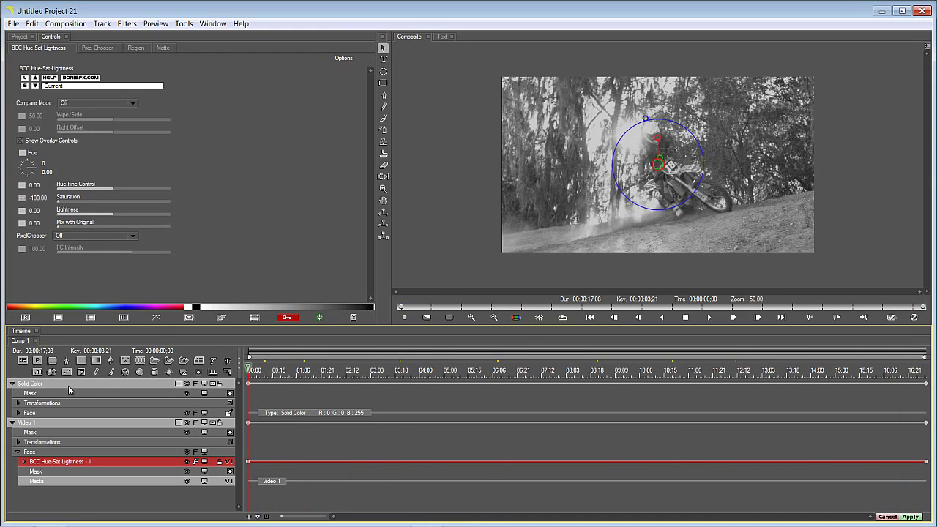
Show the Solid Color track again and set its composite apply mode to Overlay
click(64, 383)
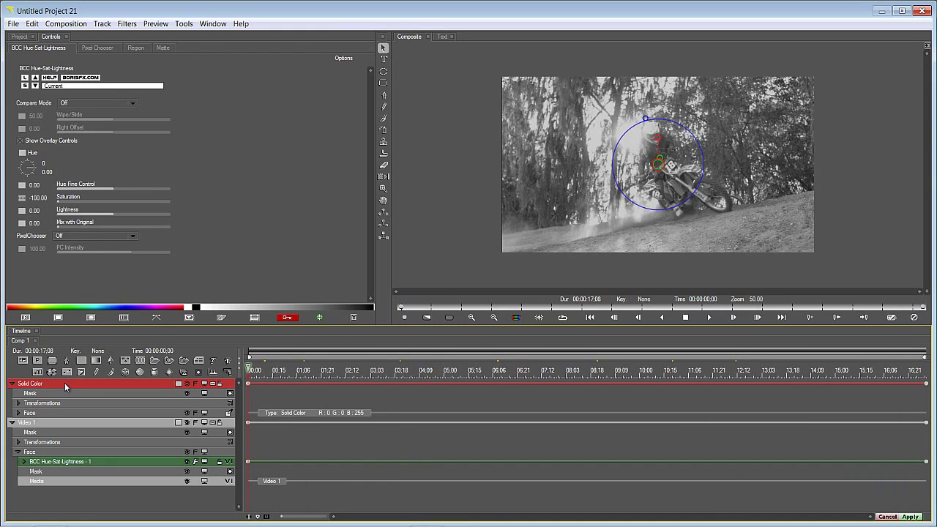
click(186, 383)
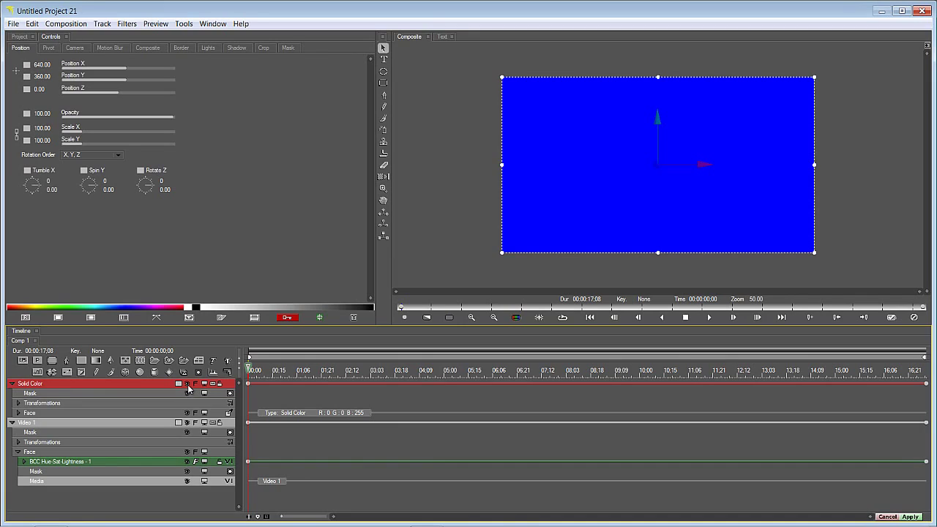
click(148, 49)
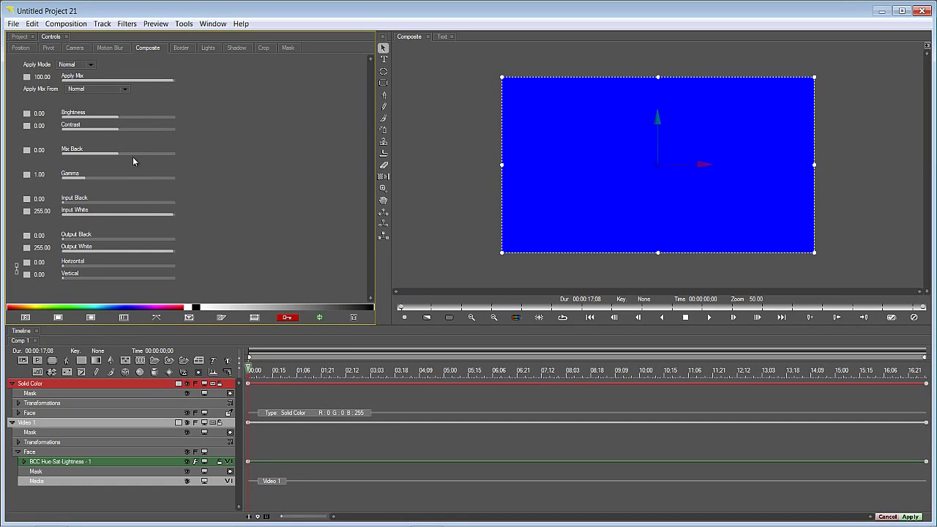
click(72, 64)
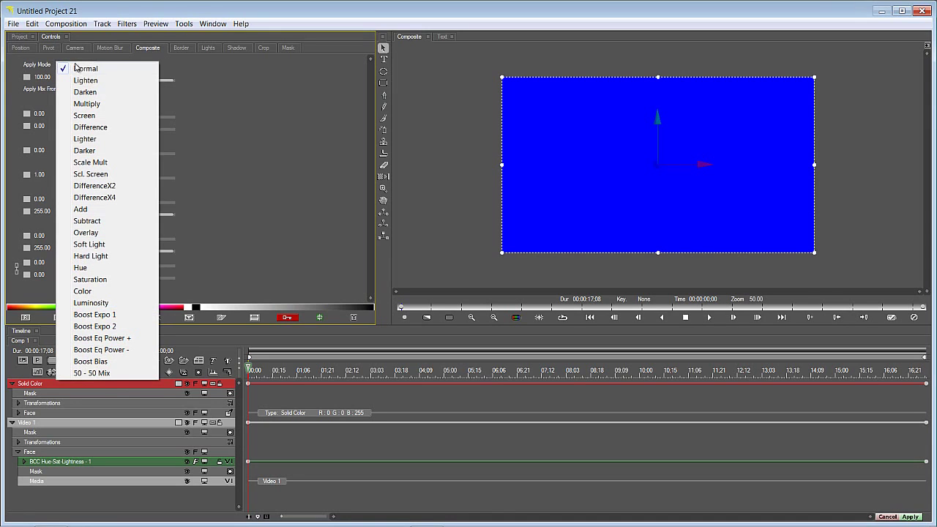
click(107, 233)
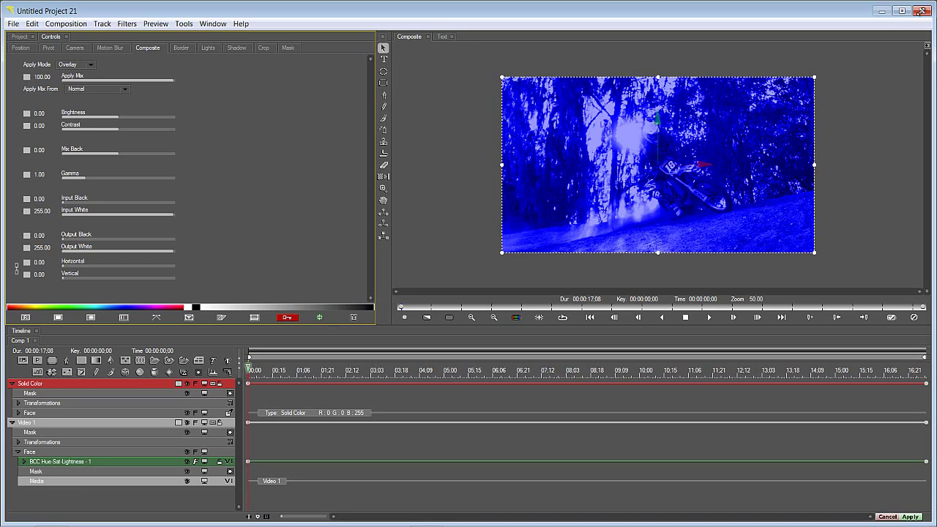
Set the Solid Color track's opacity to 20 with Constant interpolation and scrub through the composition to check the tint
click(21, 48)
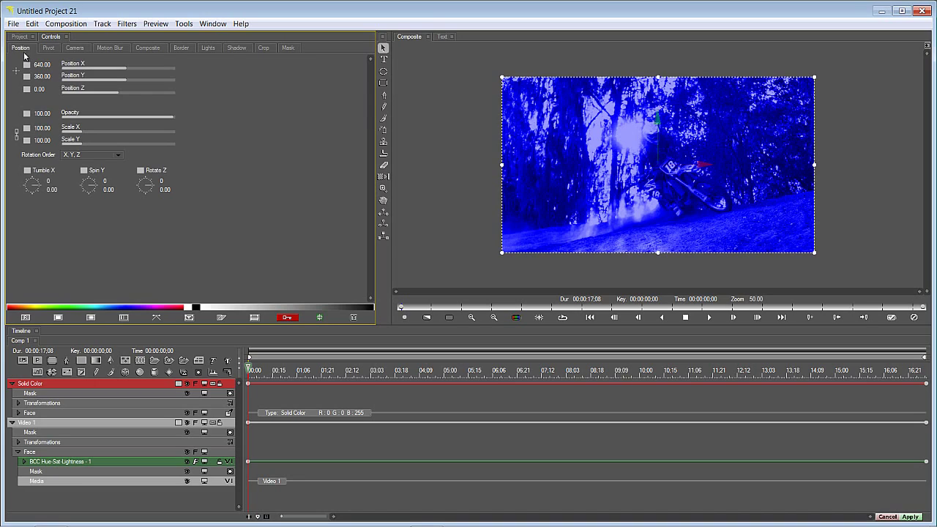
click(47, 114)
text(20)
key(Return)
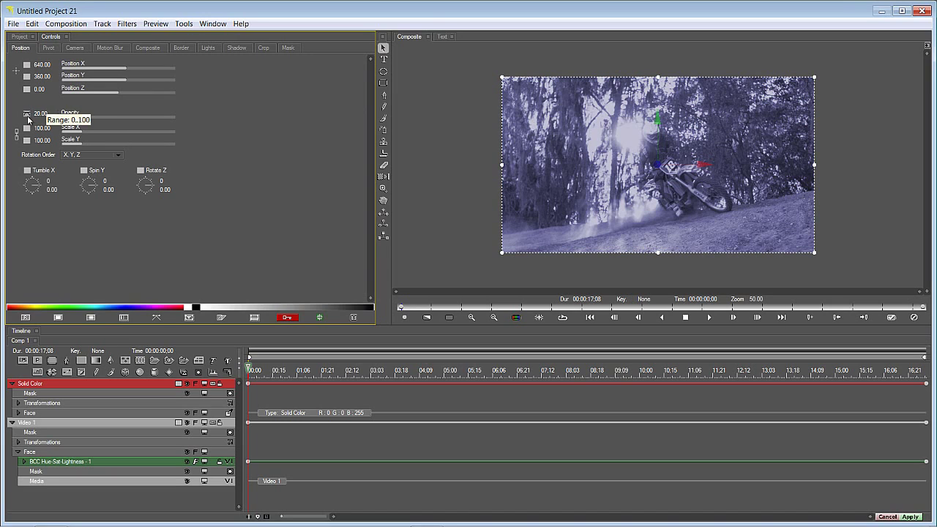
click(26, 113)
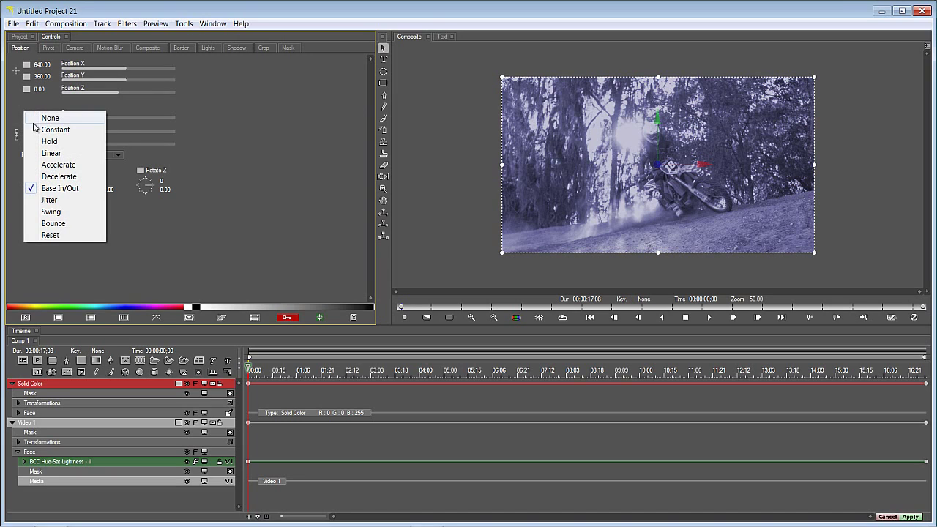
click(37, 130)
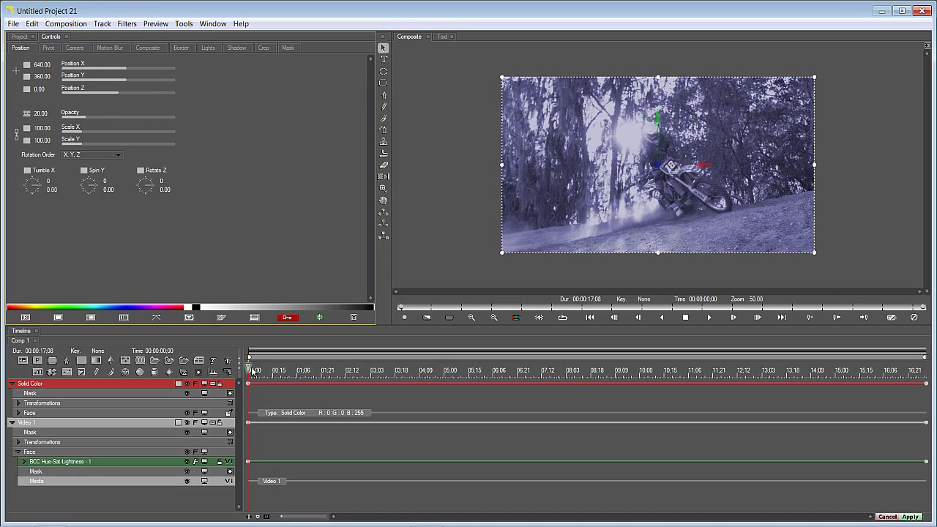
drag(250, 369, 396, 366)
drag(436, 360, 319, 358)
drag(410, 369, 642, 366)
drag(489, 384, 234, 386)
Apply the BCC Gaussian Blur filter to the Video 1 track and set its Horizontal Blur to 5
click(50, 420)
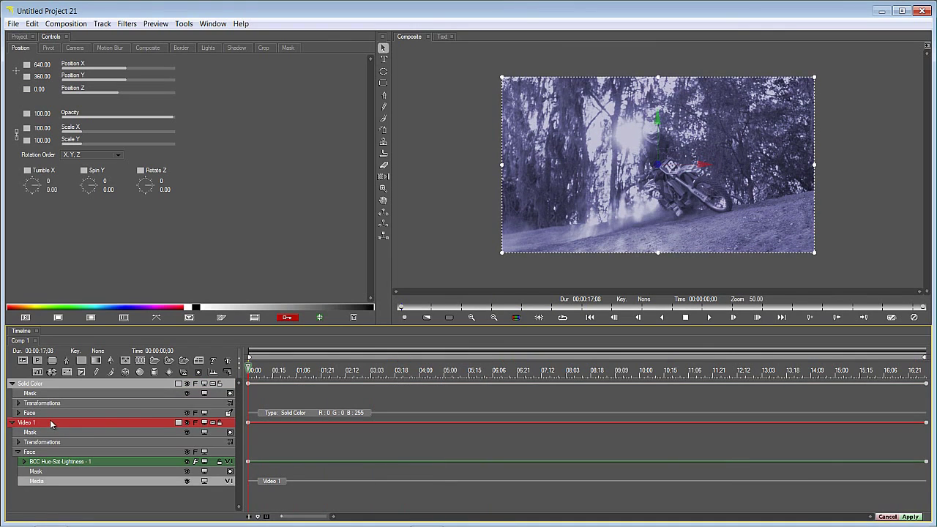
click(127, 23)
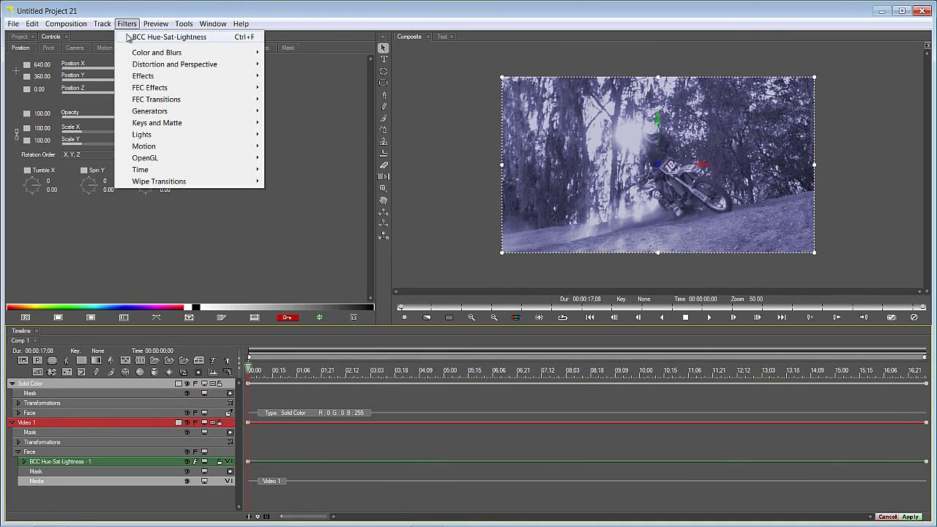
mouse_move(132, 53)
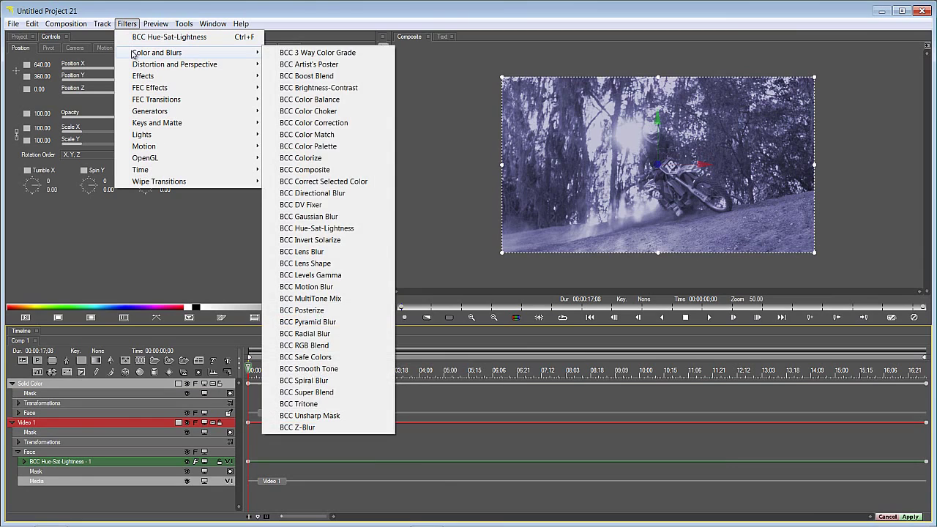
click(315, 218)
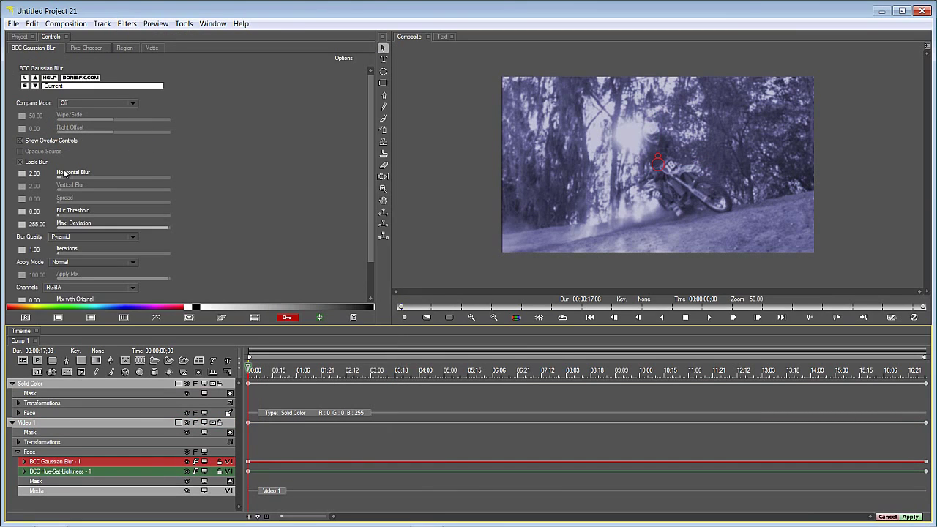
click(33, 173)
text(5)
key(Return)
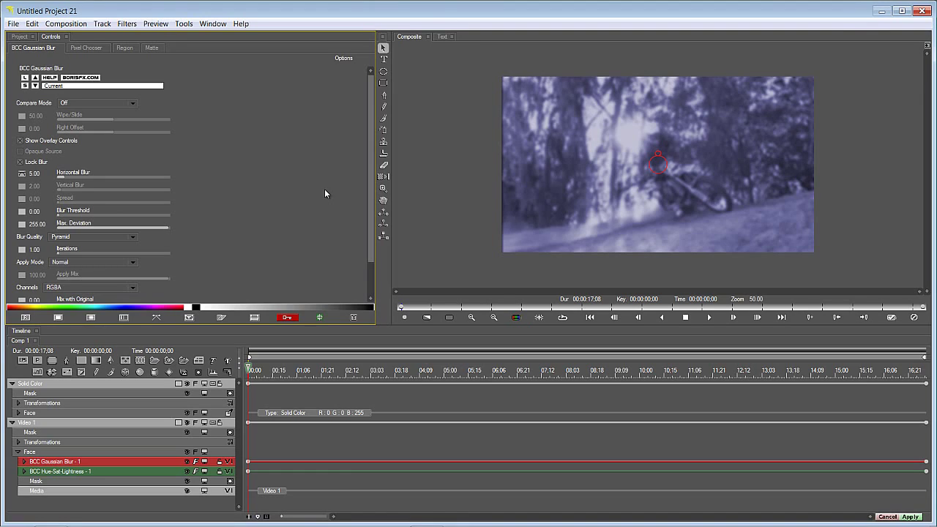
Apply the finished composition to the clip in the sequence, enlarge the record monitor image and close the Effect Editor
click(911, 517)
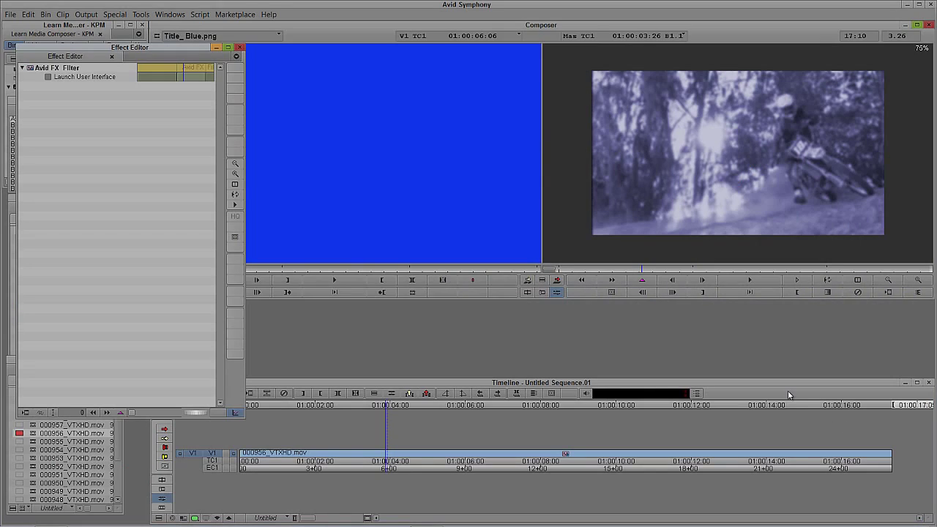
click(235, 174)
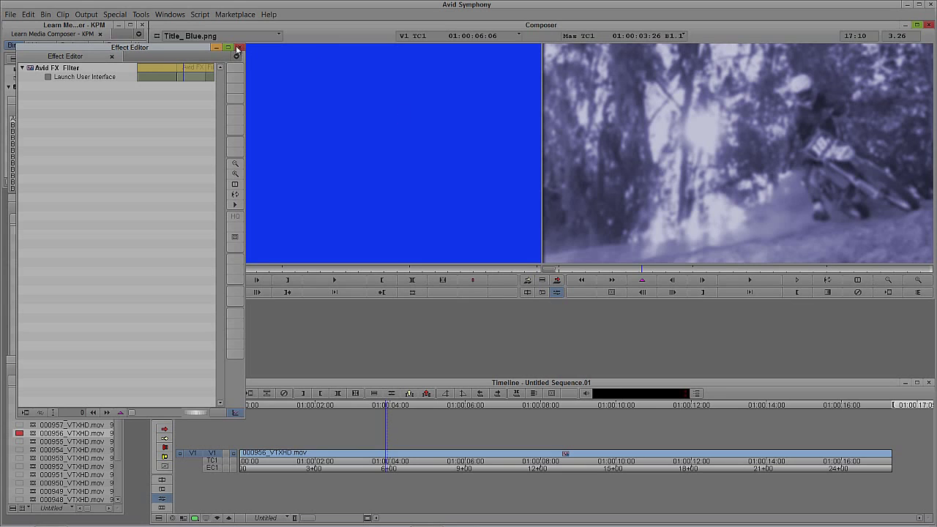
click(238, 47)
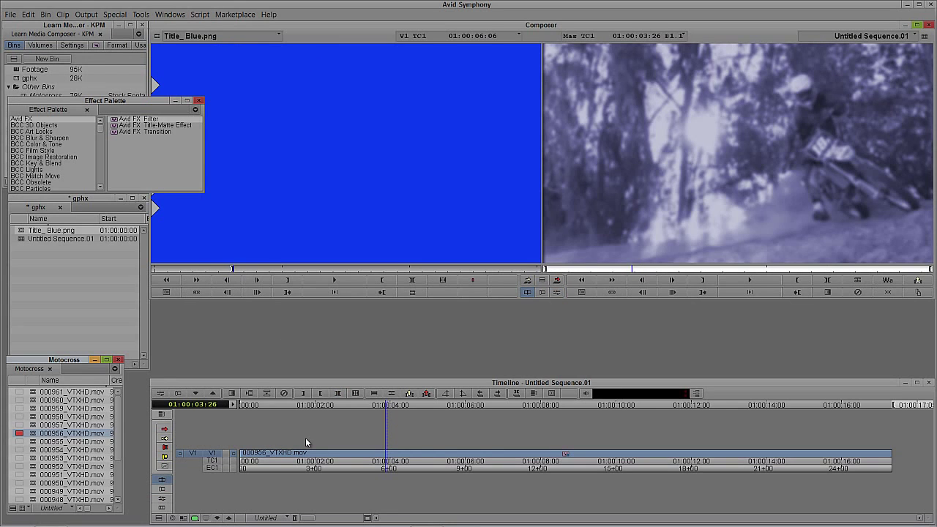
key(ctrl+7)
click(470, 280)
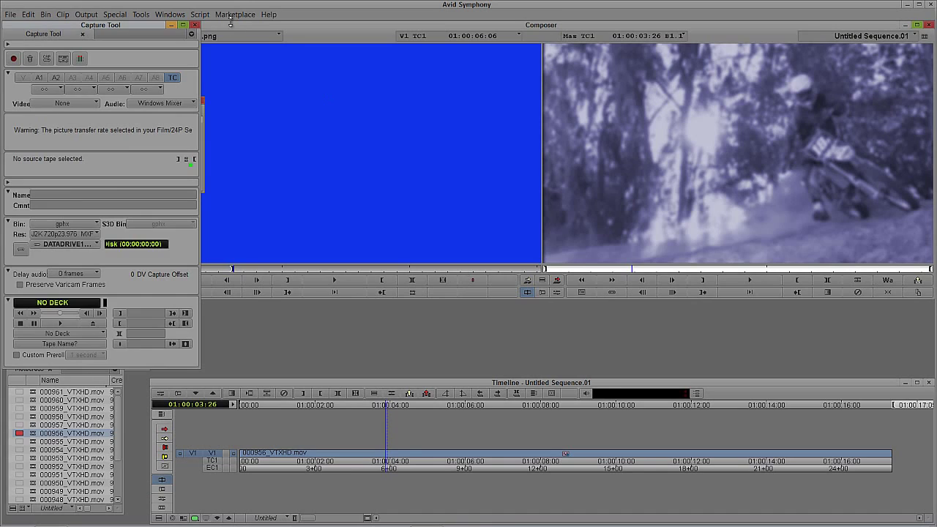
click(195, 24)
Render the Avid FX effect on the V1 motocross clip
click(383, 456)
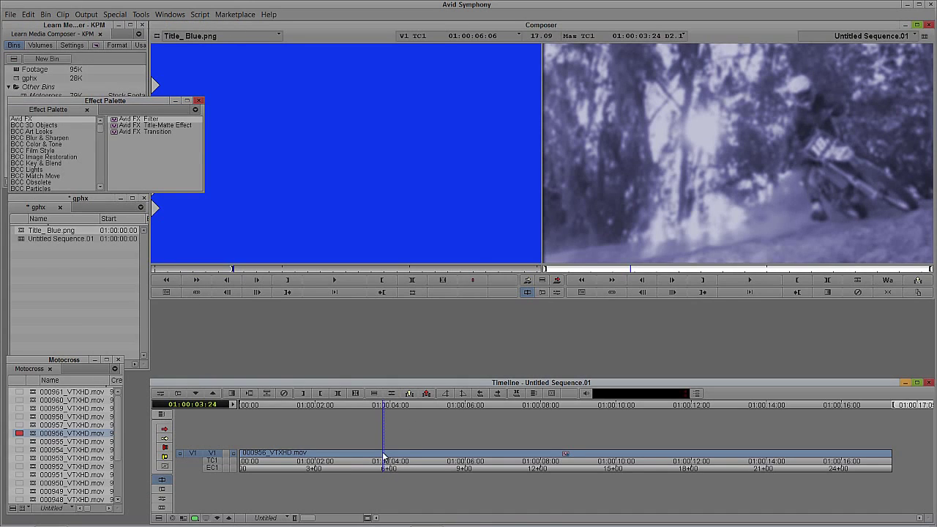
key(ctrl+r)
click(477, 283)
Play the rendered motocross sequence from its start for a few seconds to check the blurred blue look
drag(396, 457, 185, 449)
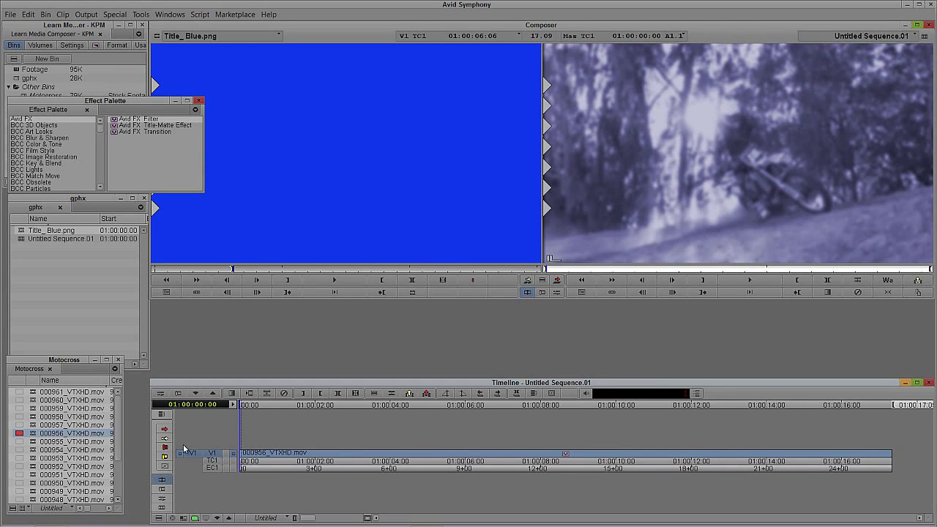
click(808, 211)
click(749, 280)
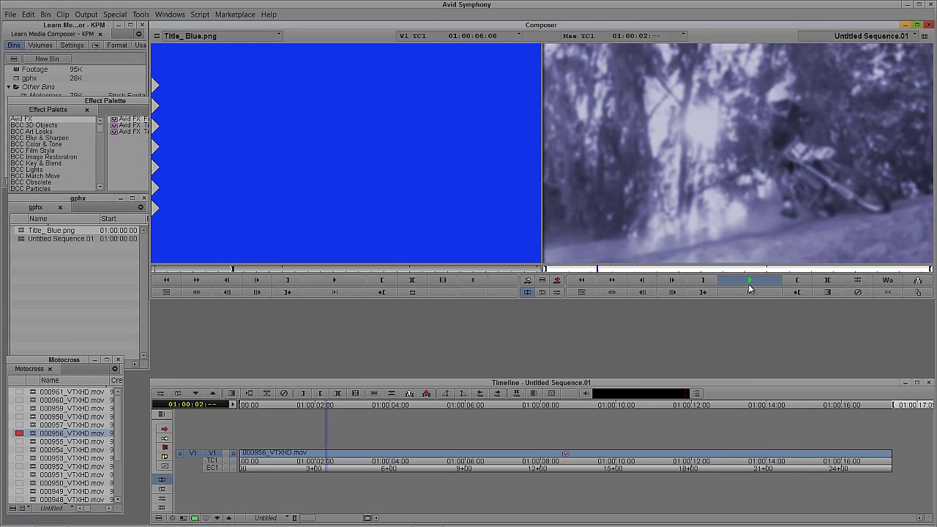
click(750, 281)
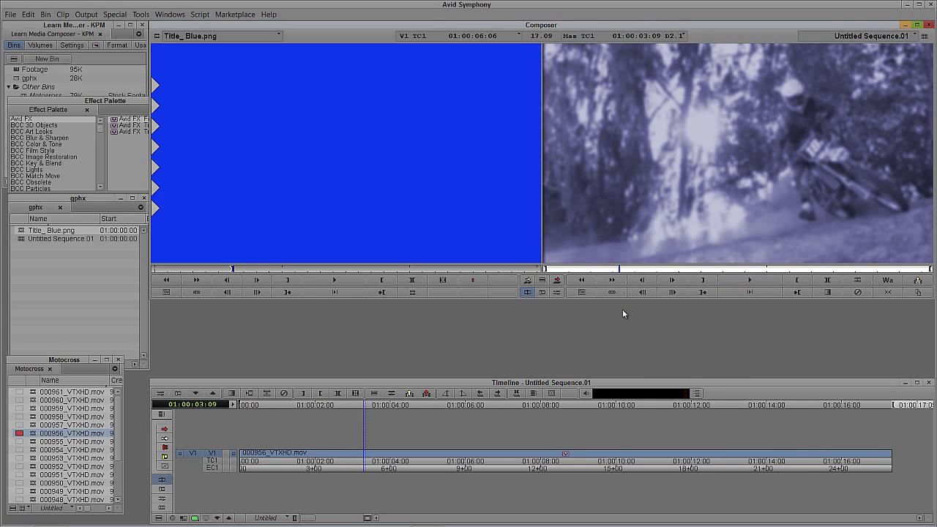
Save the clip's Avid FX Filter as an effect template in the gphx bin and close the Effect Editor
click(497, 434)
click(556, 292)
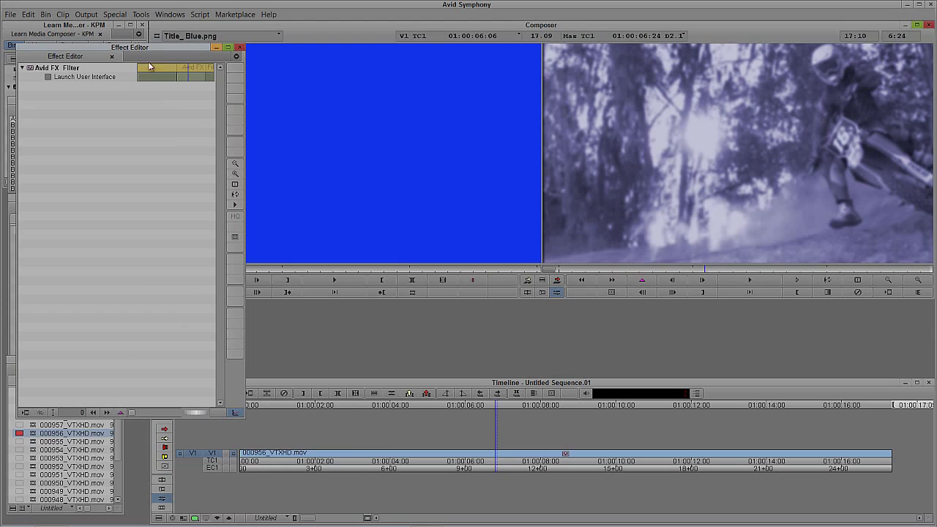
drag(136, 47, 444, 75)
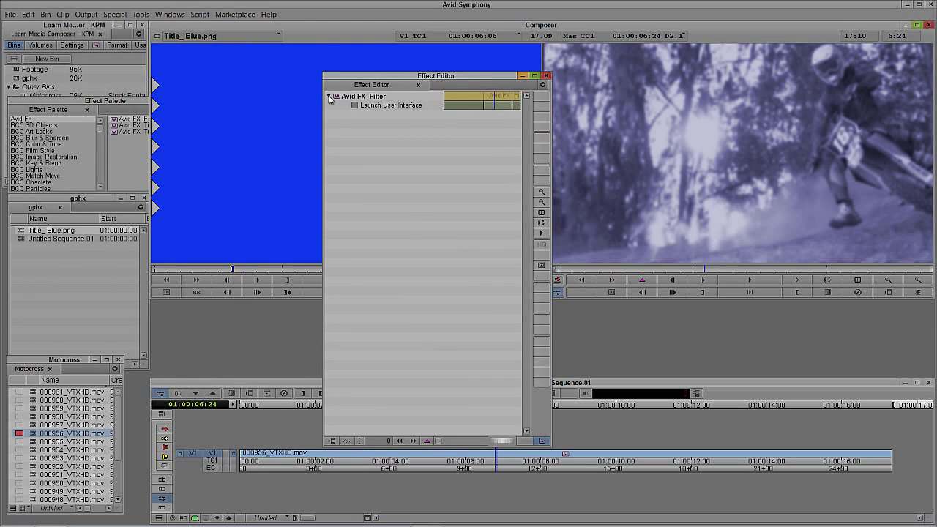
drag(338, 98, 63, 257)
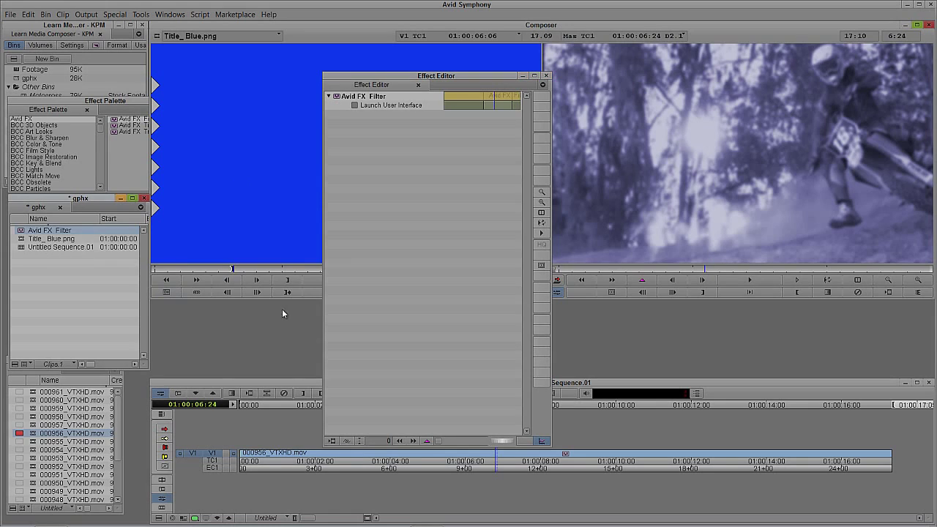
click(546, 76)
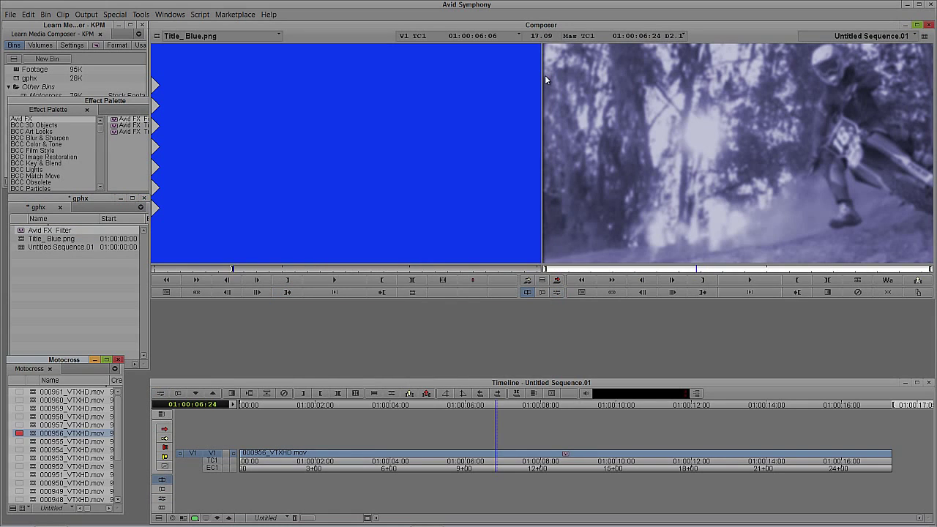
Delete Untitled Sequence.01 from the gphx bin
click(25, 249)
key(Delete)
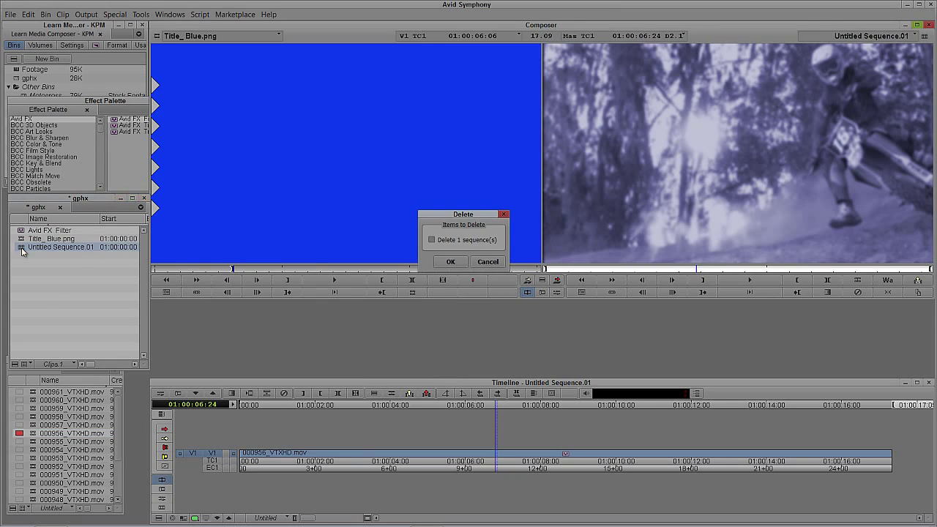
click(449, 261)
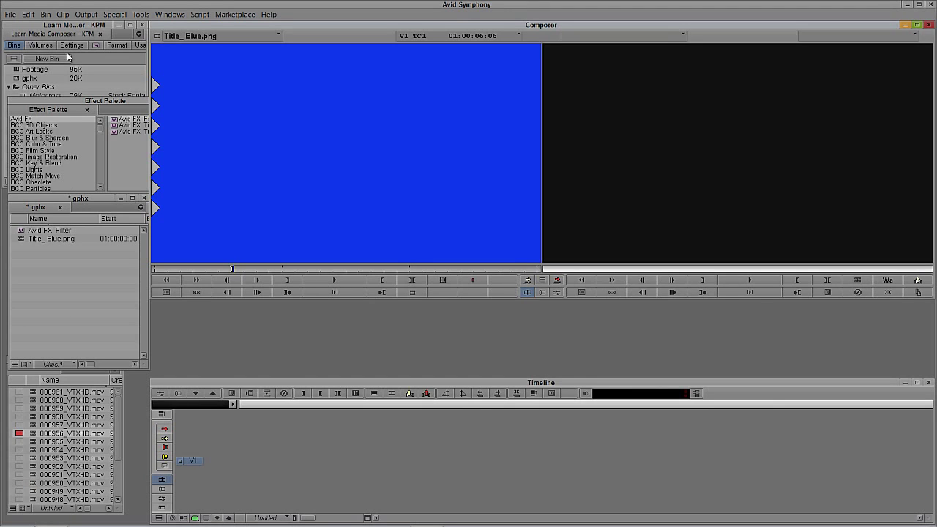
Open the Gliding bin and load the clip 000939_VTXHD.mov as the source
click(74, 31)
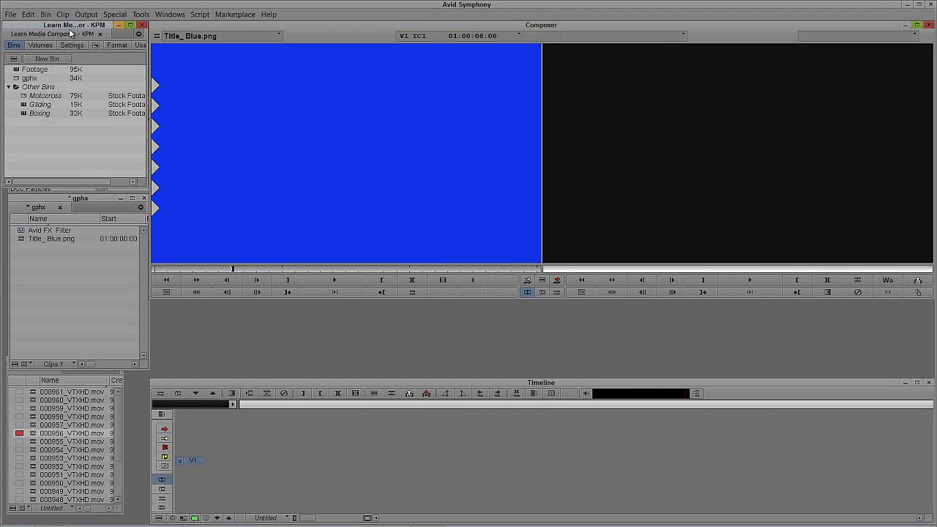
double_click(23, 105)
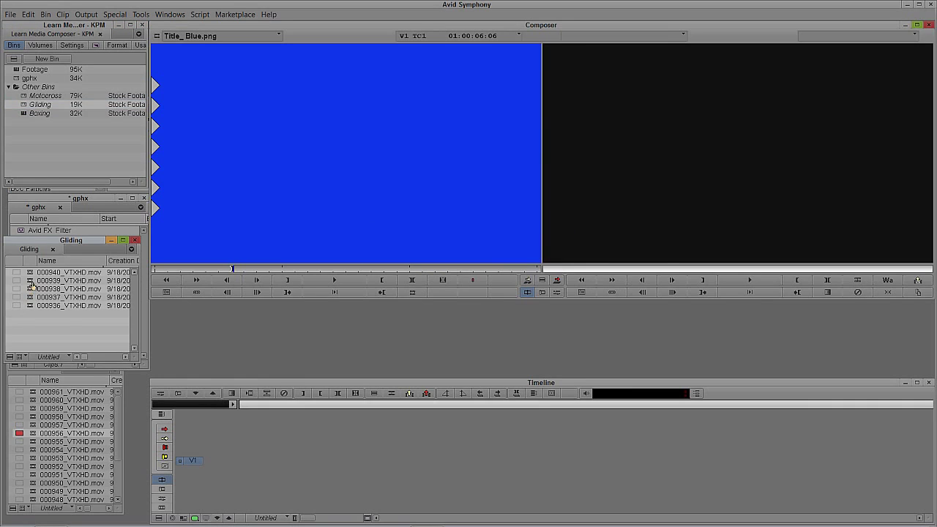
drag(32, 282, 361, 169)
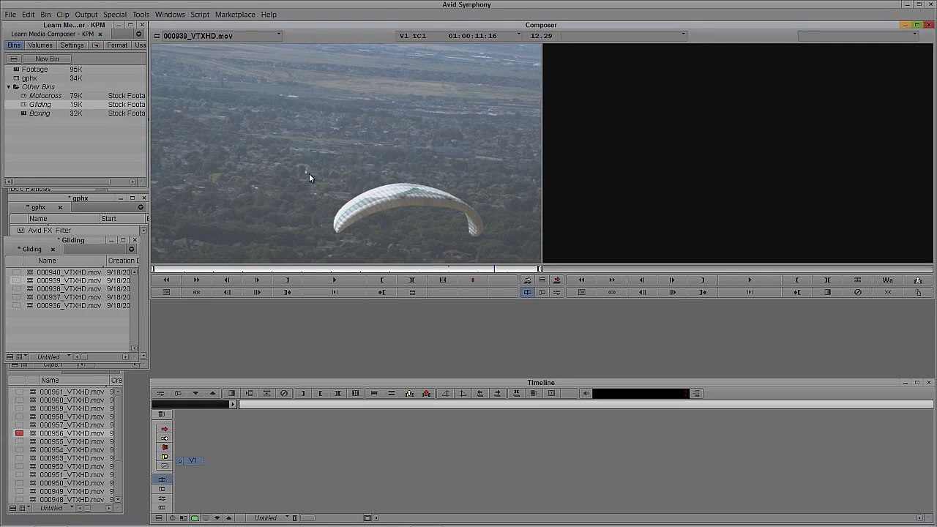
Splice the gliding clip into a new sequence in the gphx bin and scrub back through it to the start
key(v)
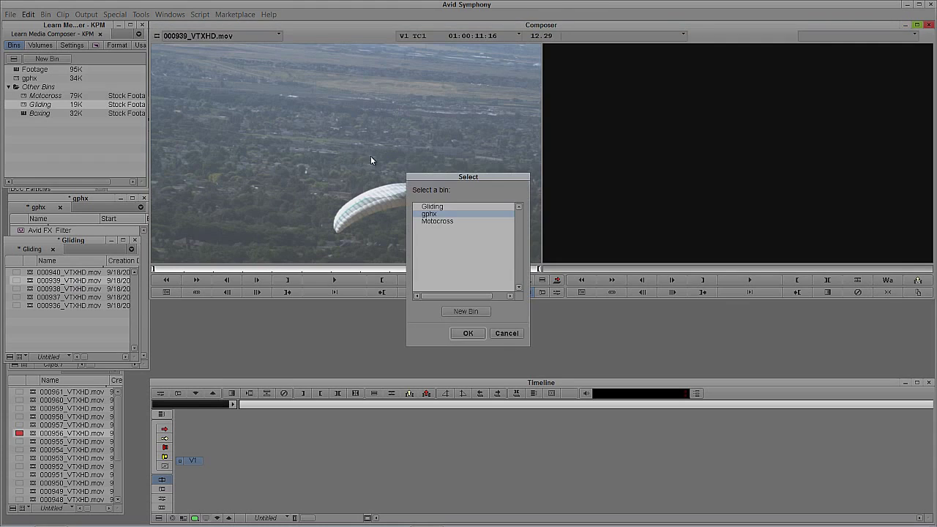
click(467, 333)
click(781, 410)
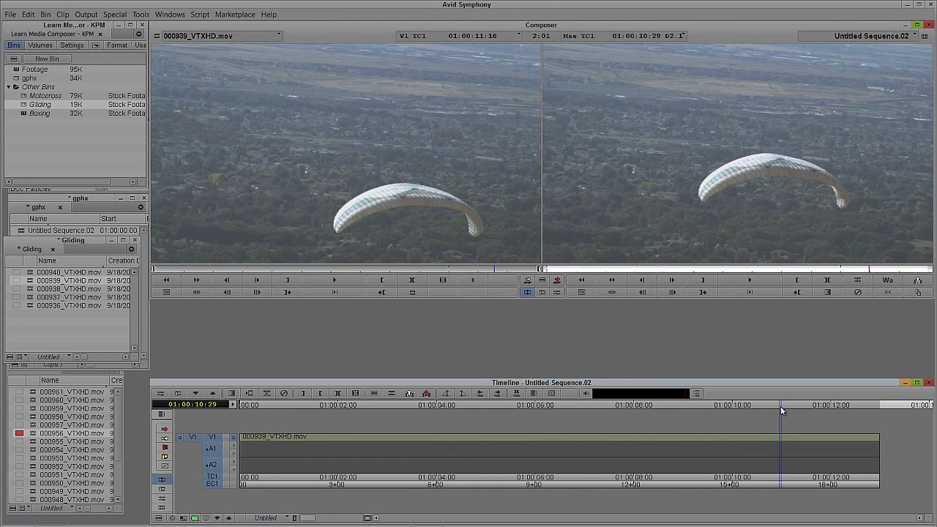
drag(708, 453, 234, 439)
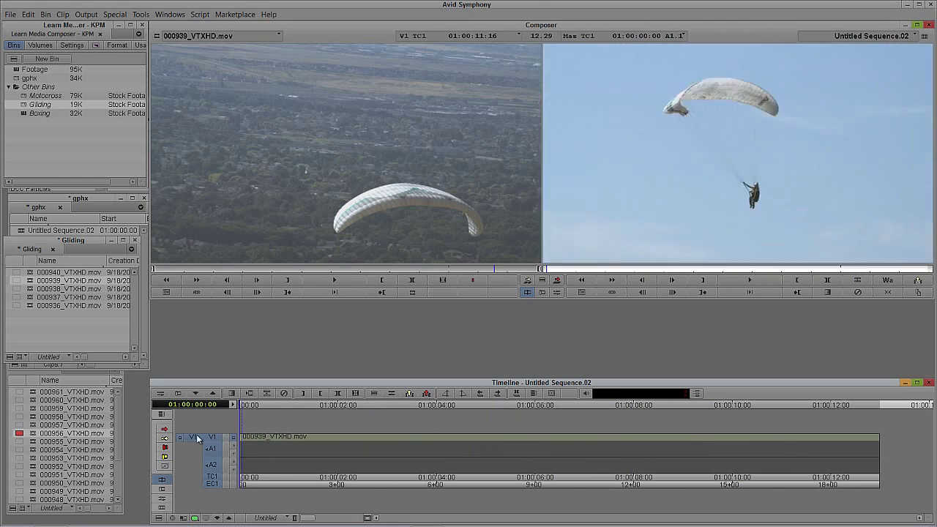
Apply the Avid FX Filter template saved in the gphx bin to the gliding clip on V1 and render it
click(77, 203)
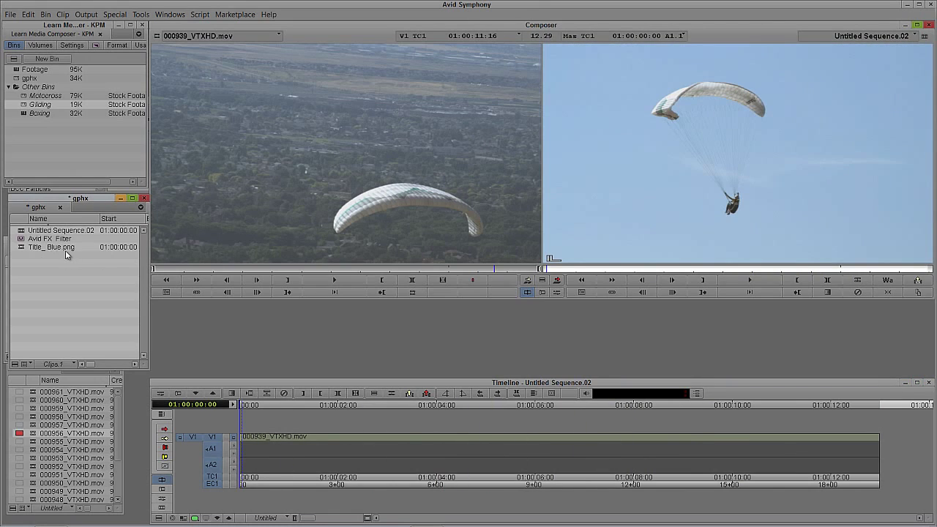
drag(20, 238, 443, 454)
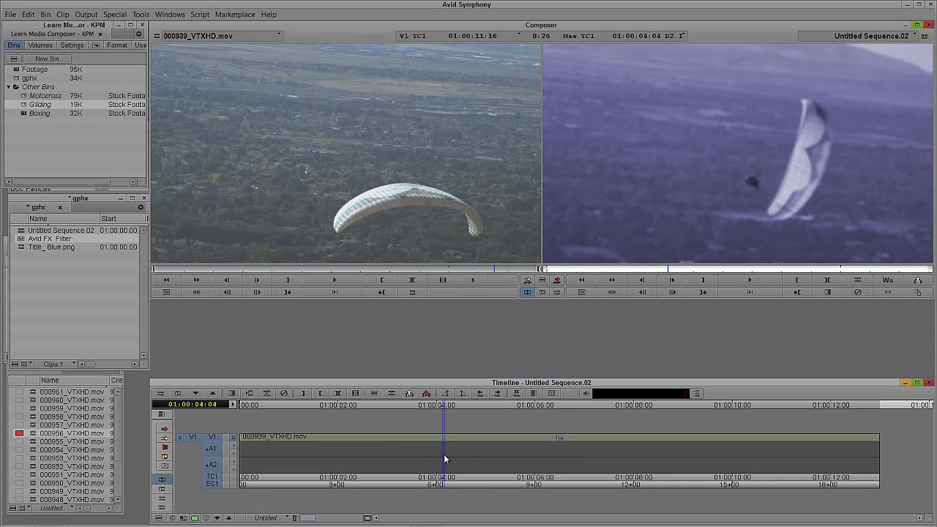
key(ctrl+r)
click(480, 281)
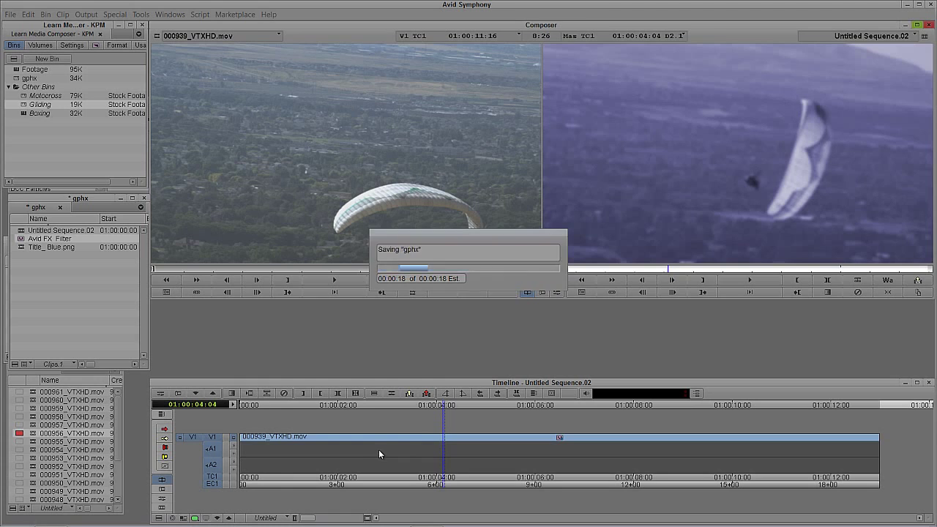
Play the rendered gliding sequence from the beginning to check the reused effect
click(346, 443)
key(Home)
key(space)
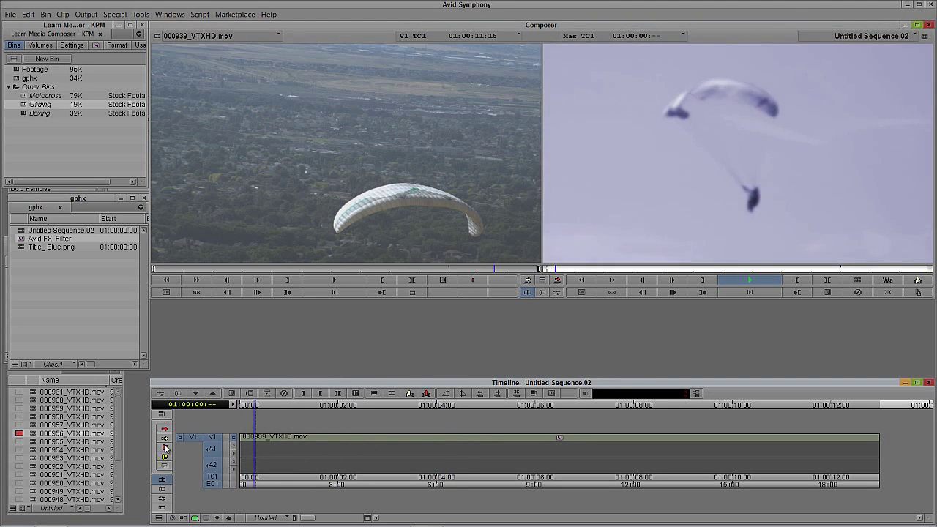